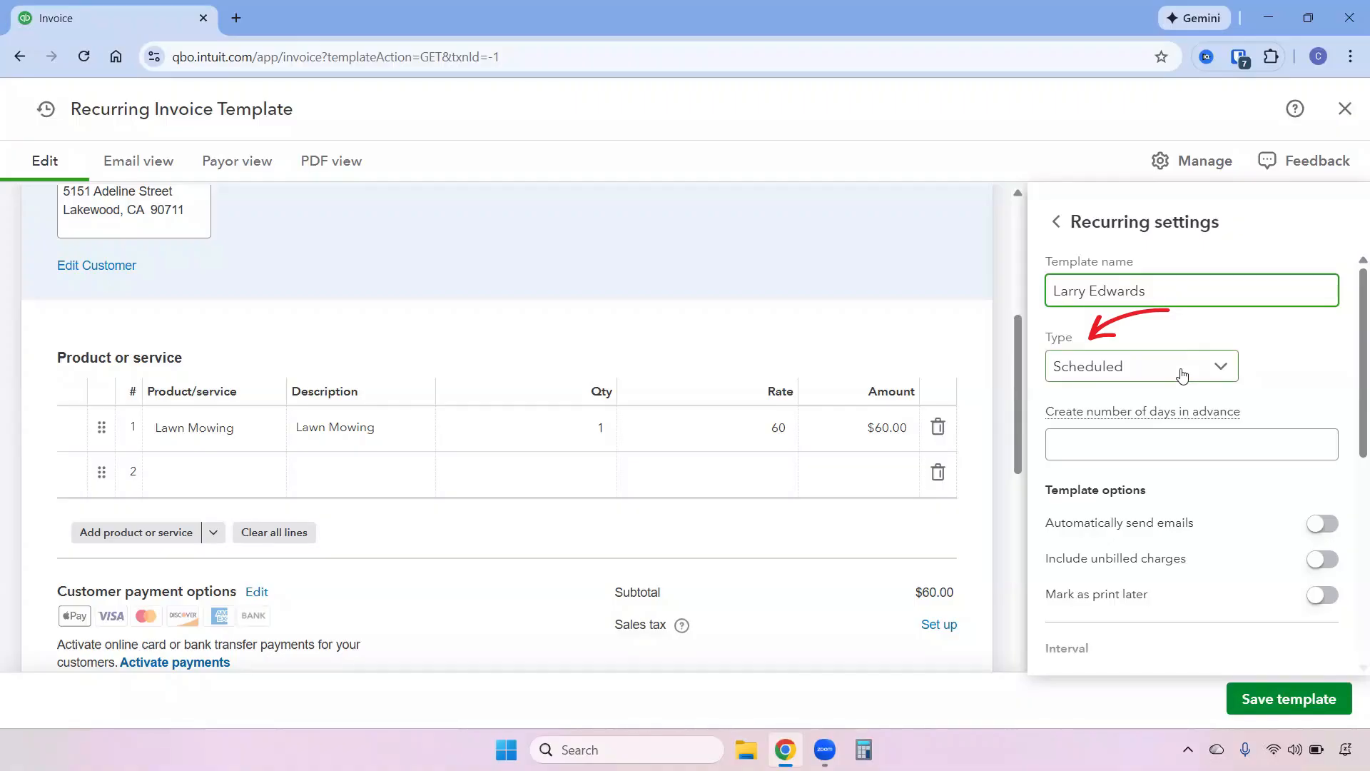
# Keep the Scheduled type, set days in advance to 5, and turn on automatic email sending for the template.
pyautogui.click(1183, 375)
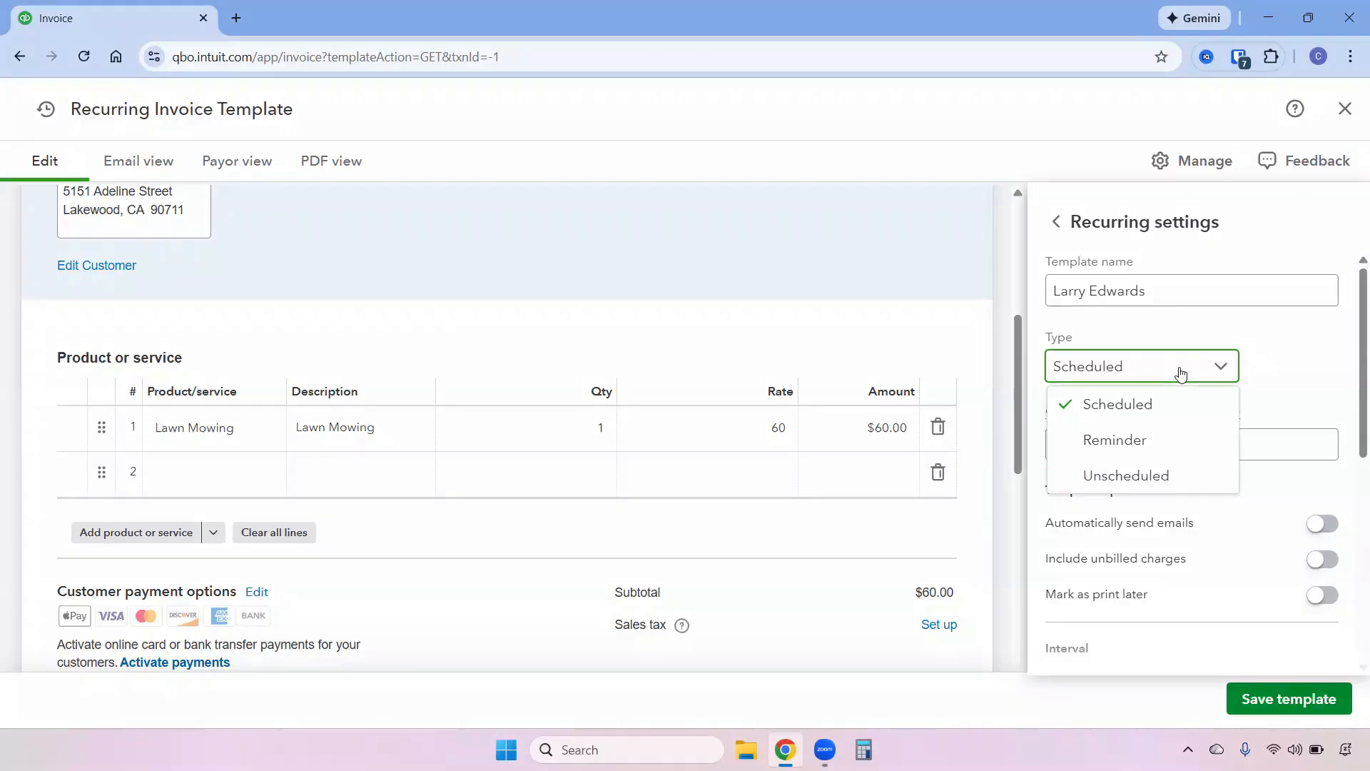
pyautogui.click(1181, 374)
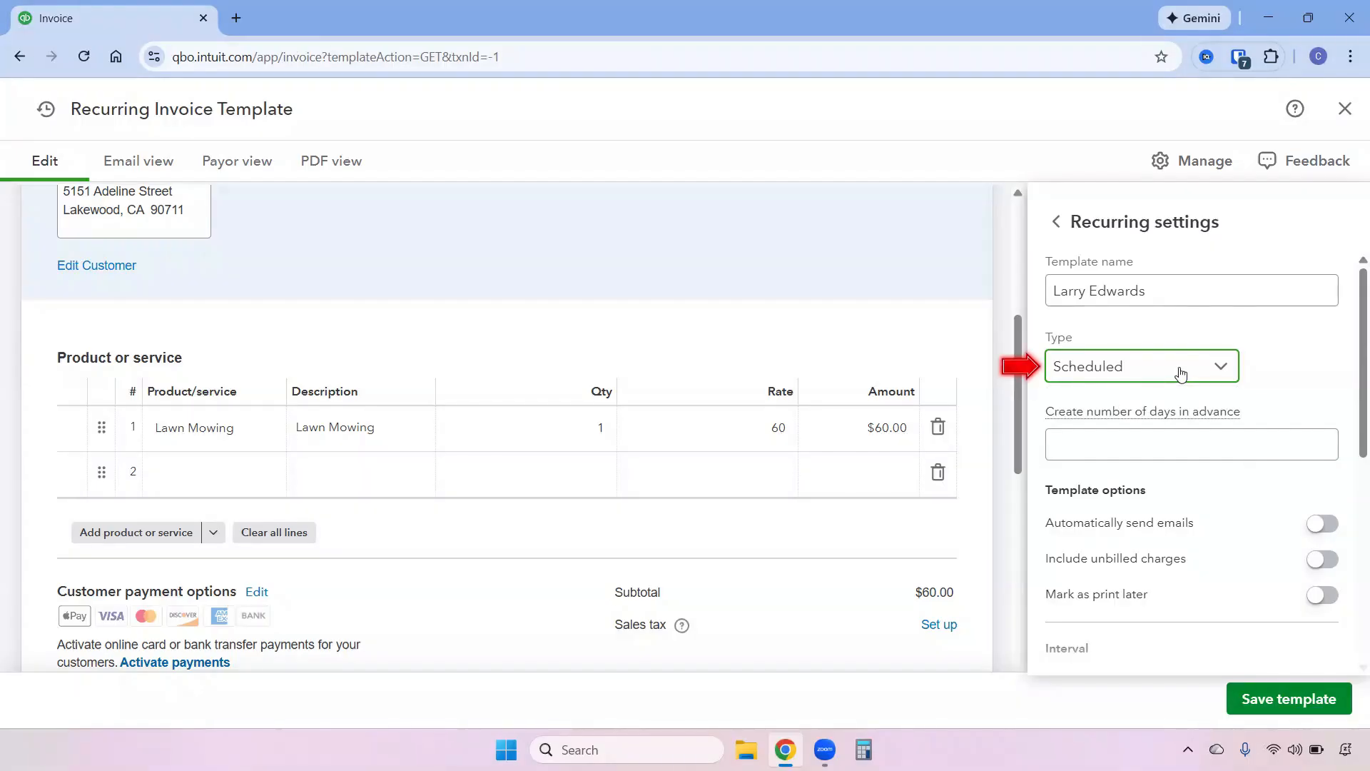
pyautogui.click(1110, 438)
pyautogui.write('5')
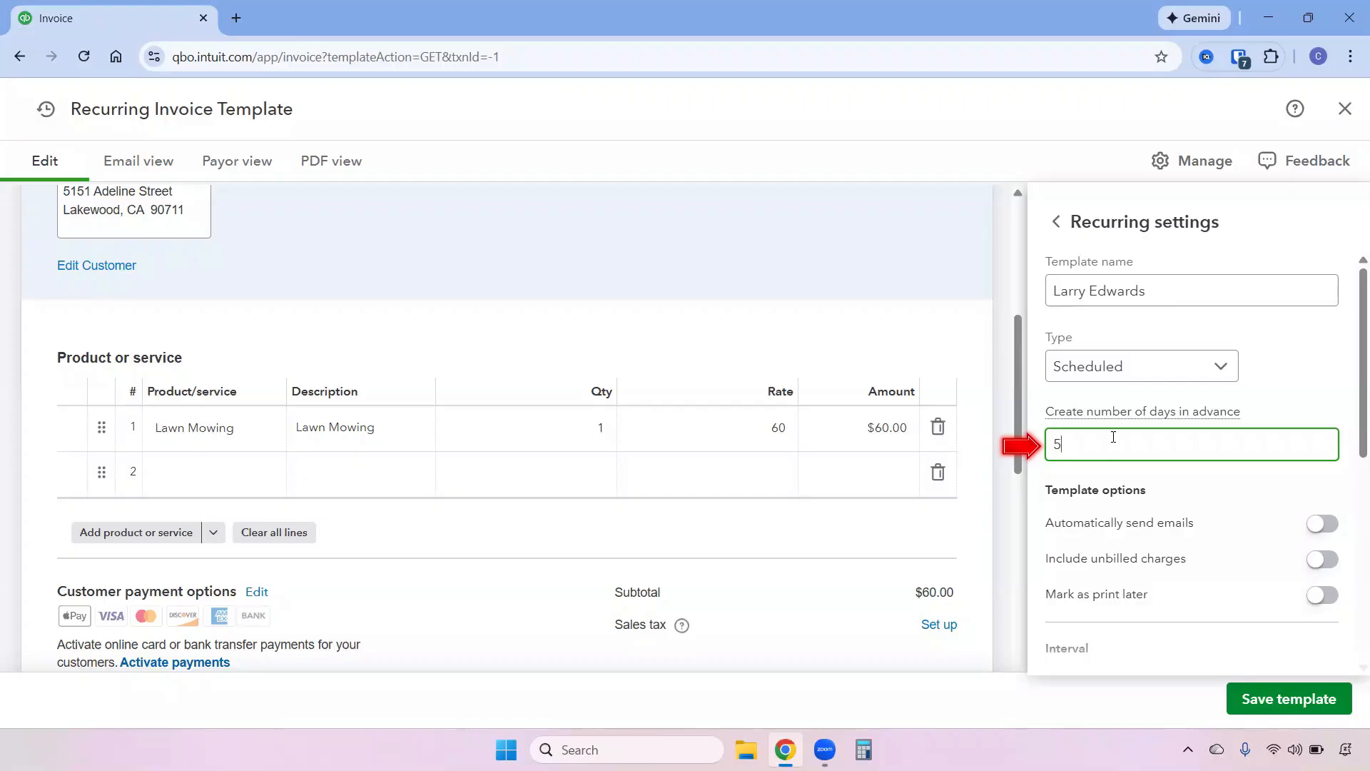
pyautogui.scroll(-1, 1245, 483)
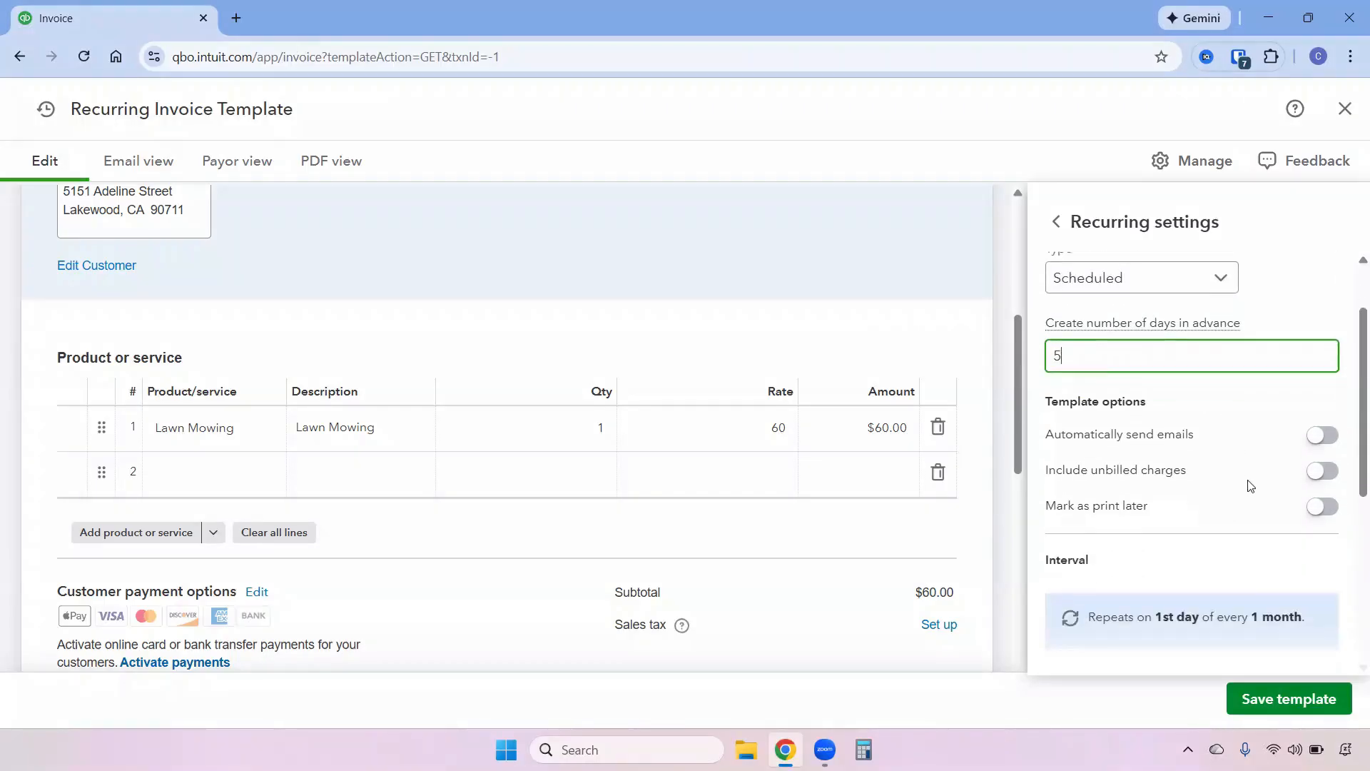
pyautogui.click(1322, 435)
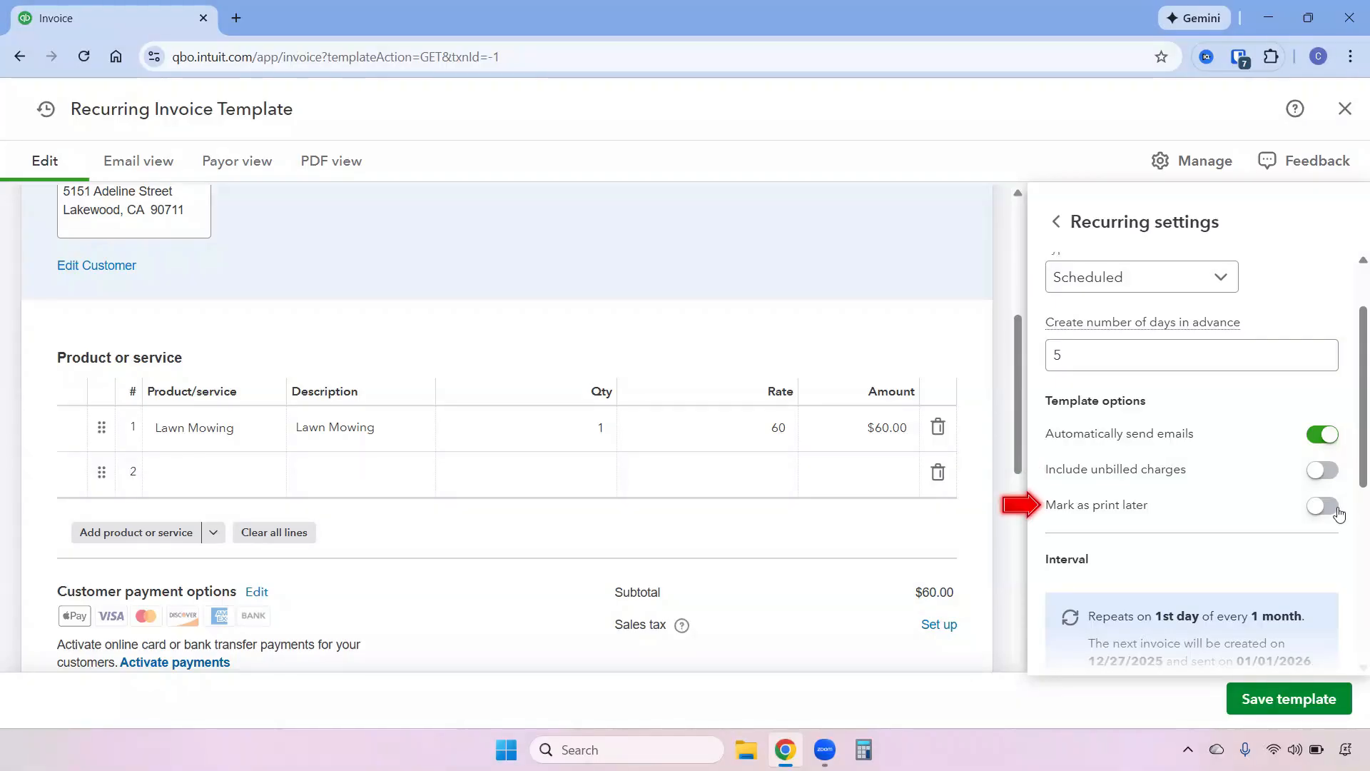
# Set the recurring template's start date to 12/11/2025.
pyautogui.scroll(-4, 1334, 511)
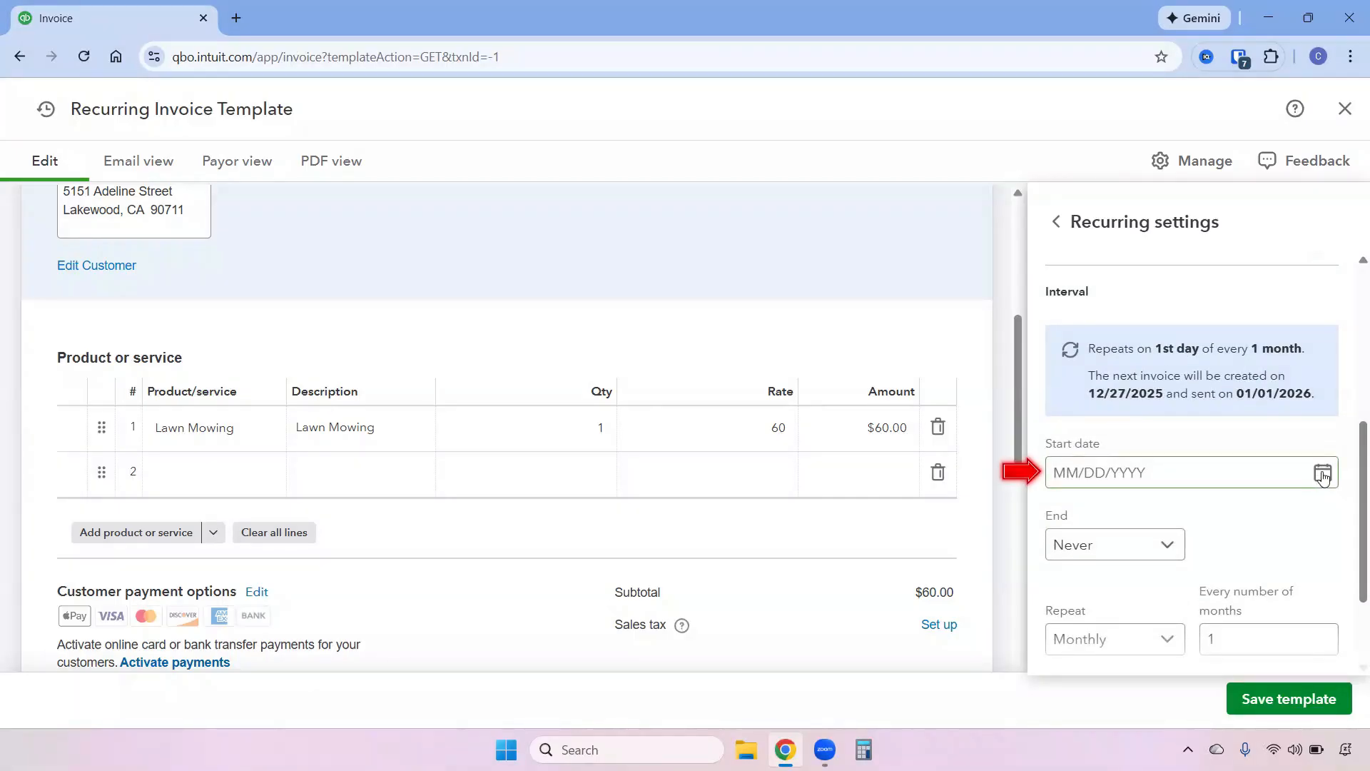
pyautogui.click(1323, 474)
pyautogui.click(1182, 317)
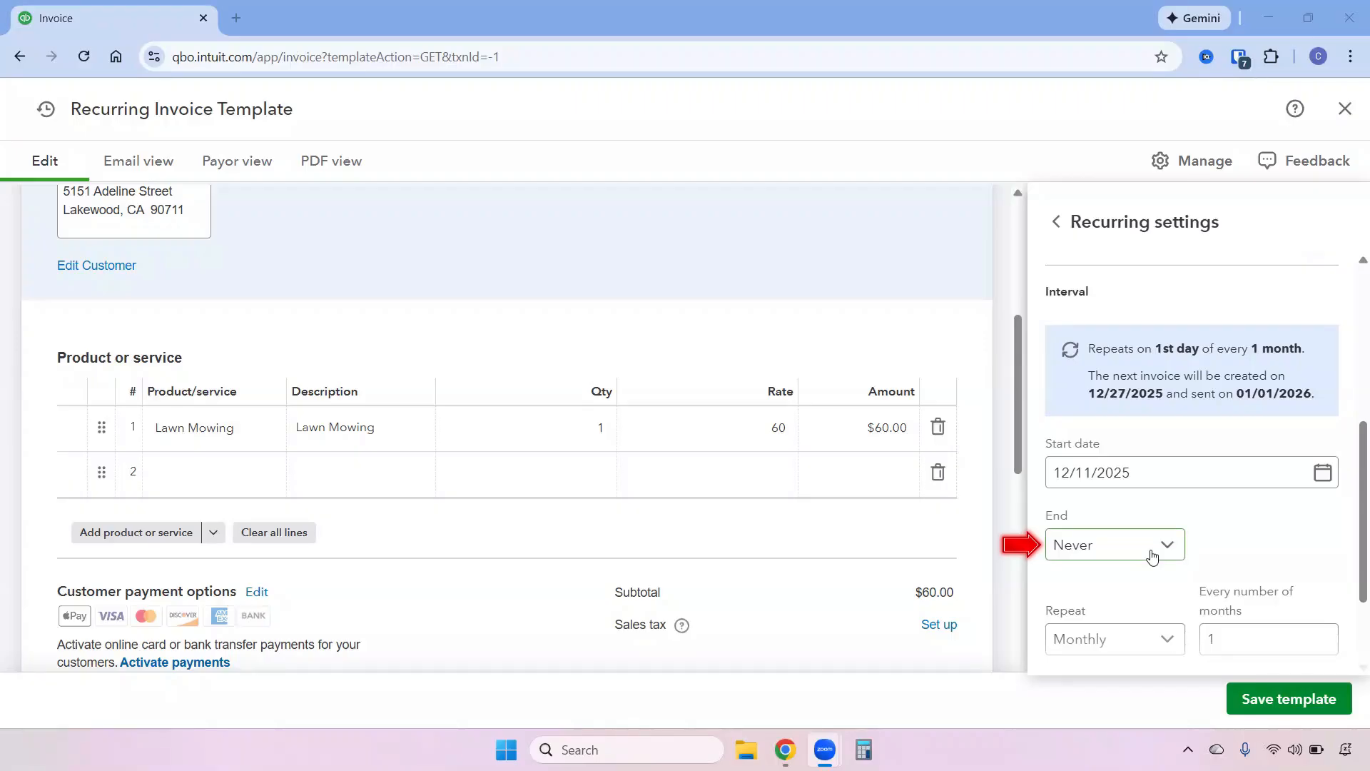
pyautogui.scroll(-1, 1158, 548)
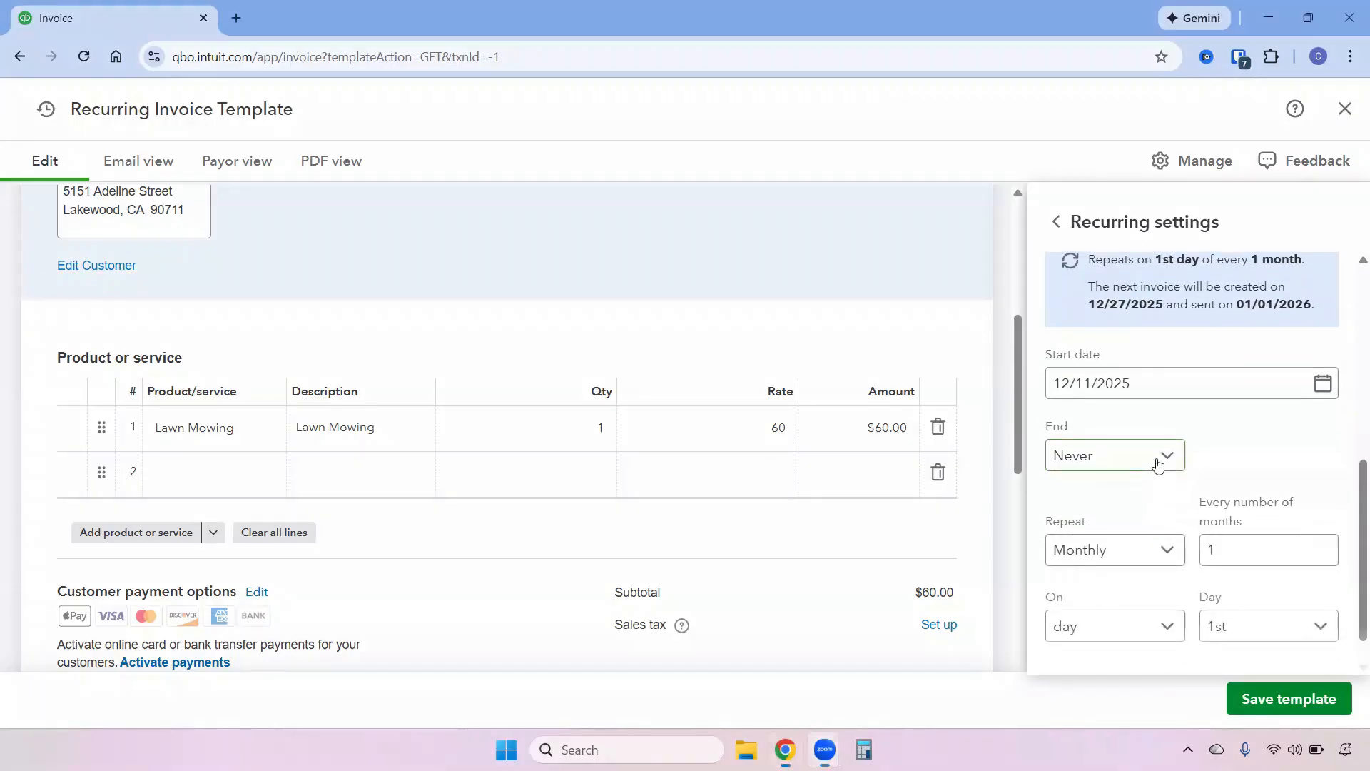
pyautogui.click(1158, 463)
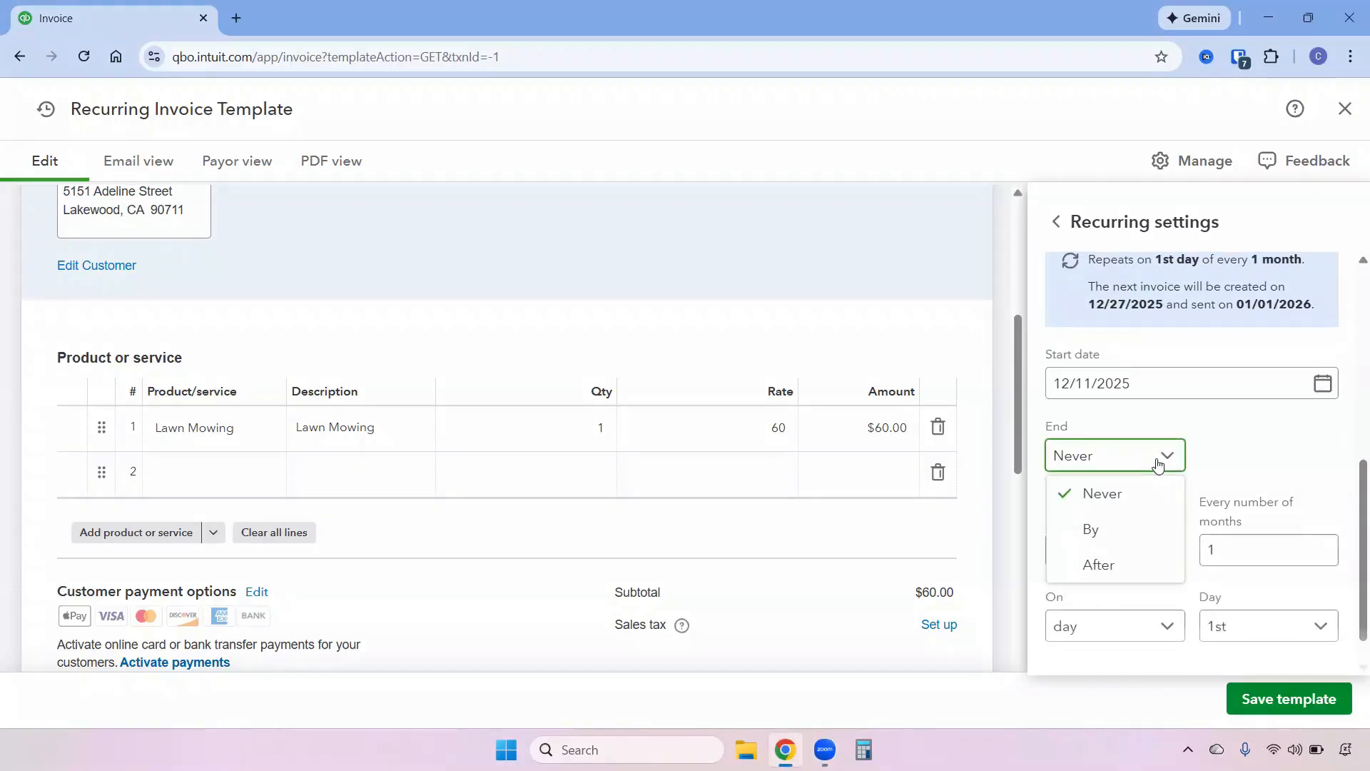
pyautogui.click(1162, 531)
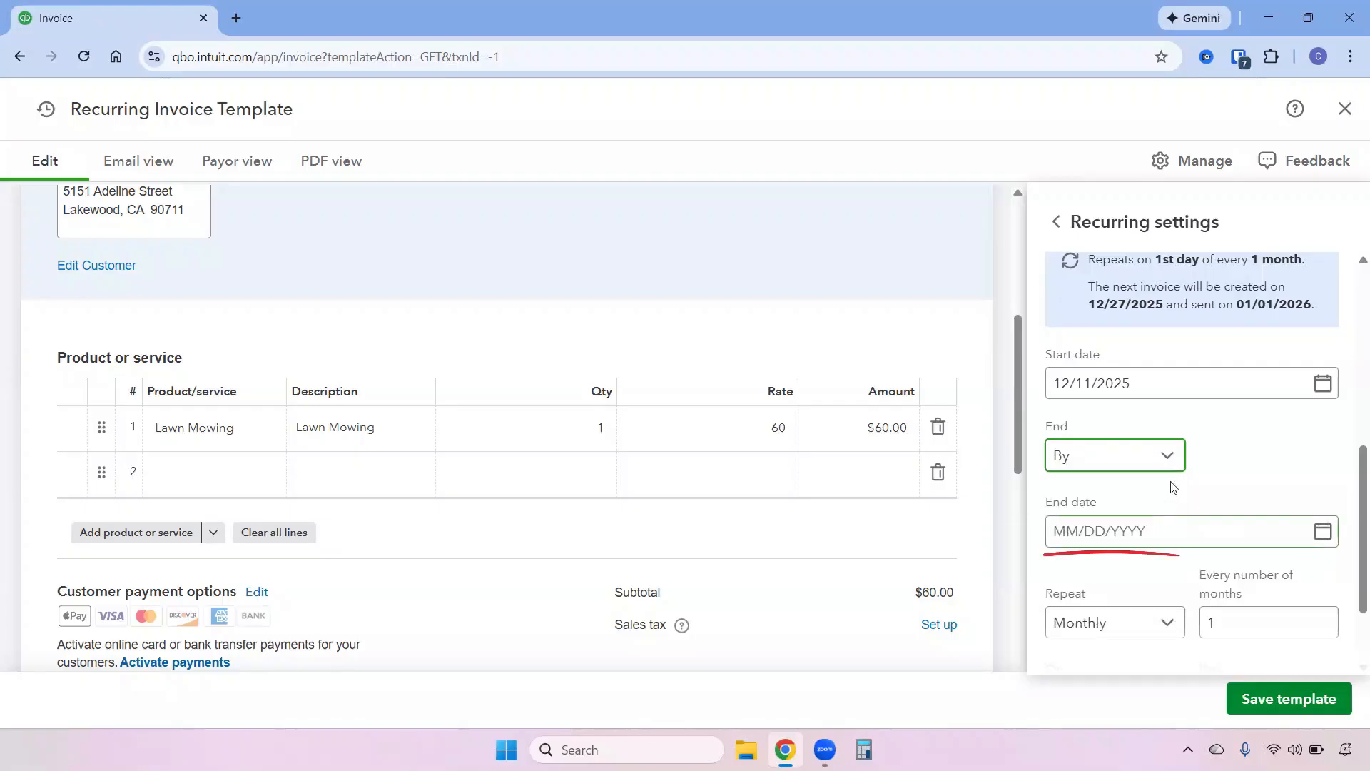
pyautogui.click(1168, 460)
pyautogui.click(1156, 564)
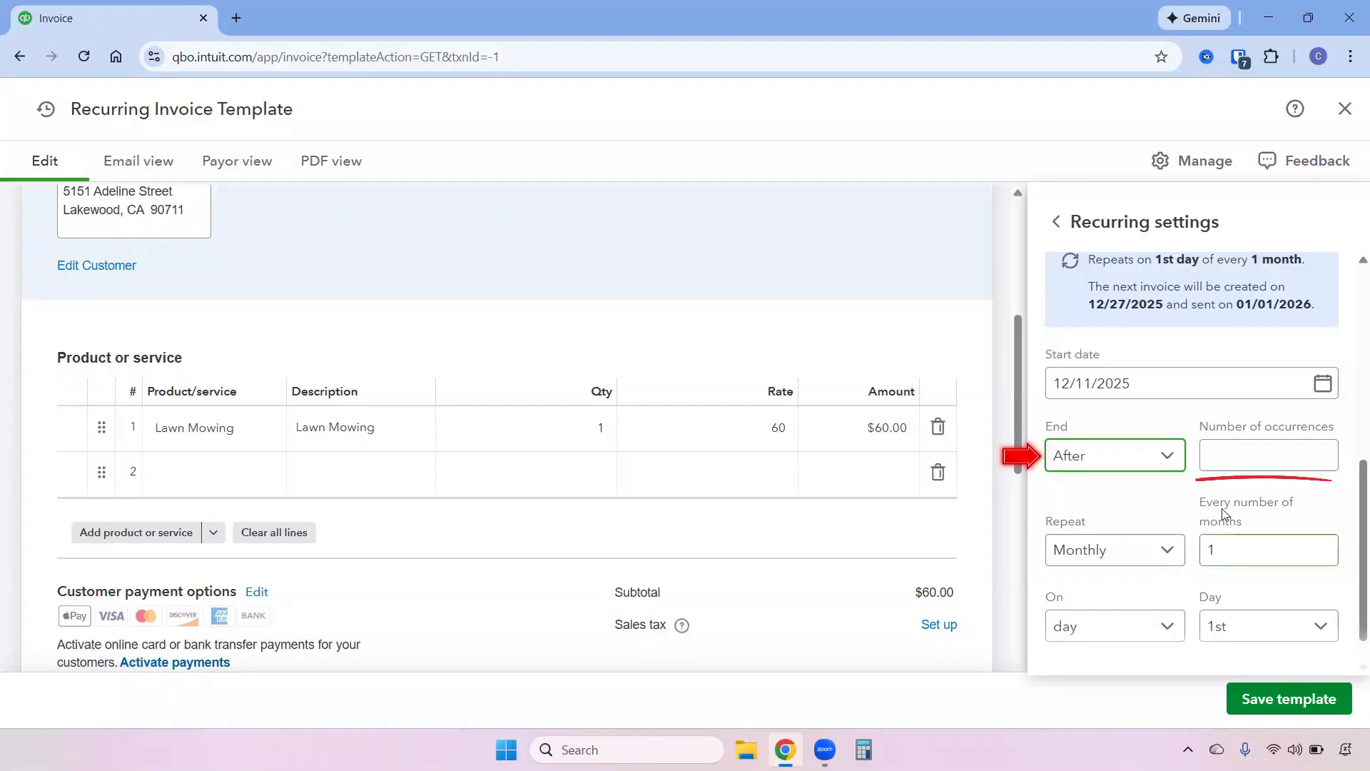
pyautogui.click(1145, 450)
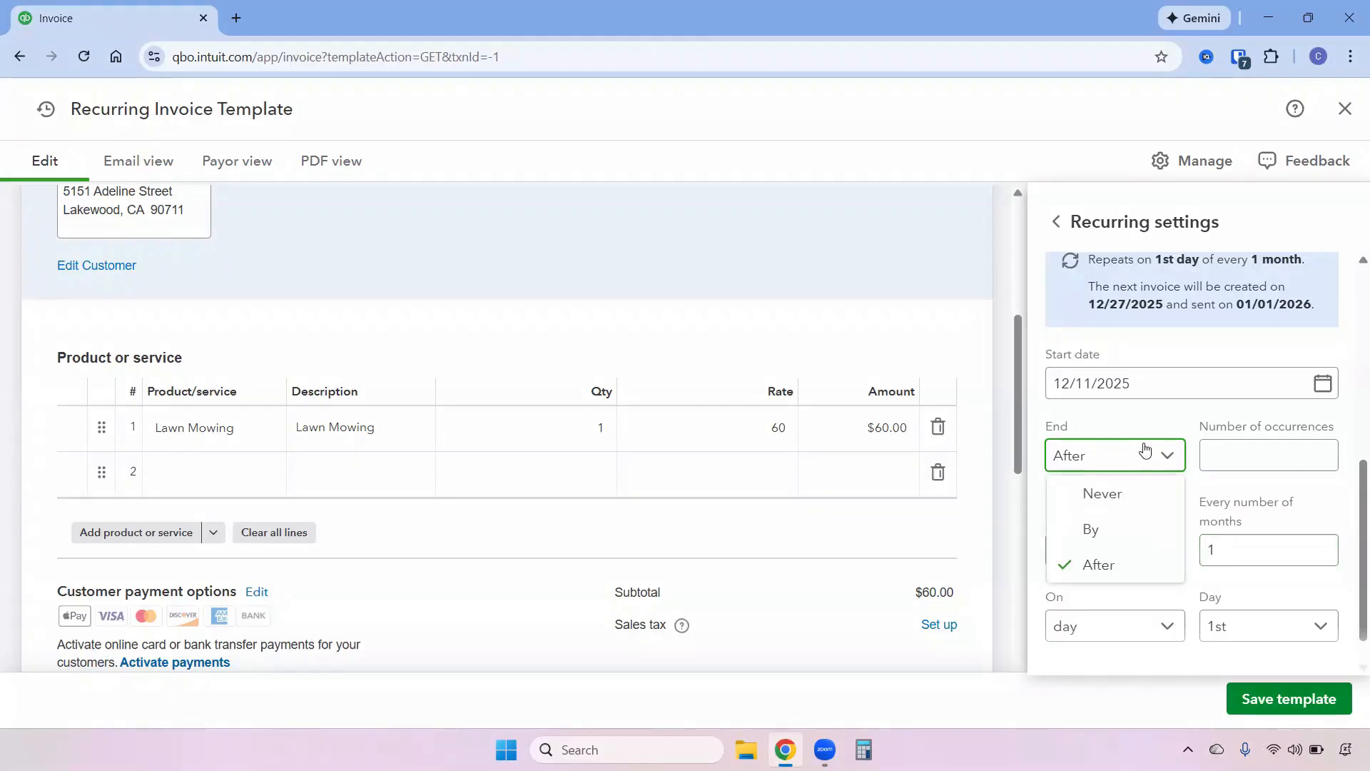
pyautogui.click(1090, 495)
# Set the template to repeat weekly on Thursday and save the template.
pyautogui.click(1160, 562)
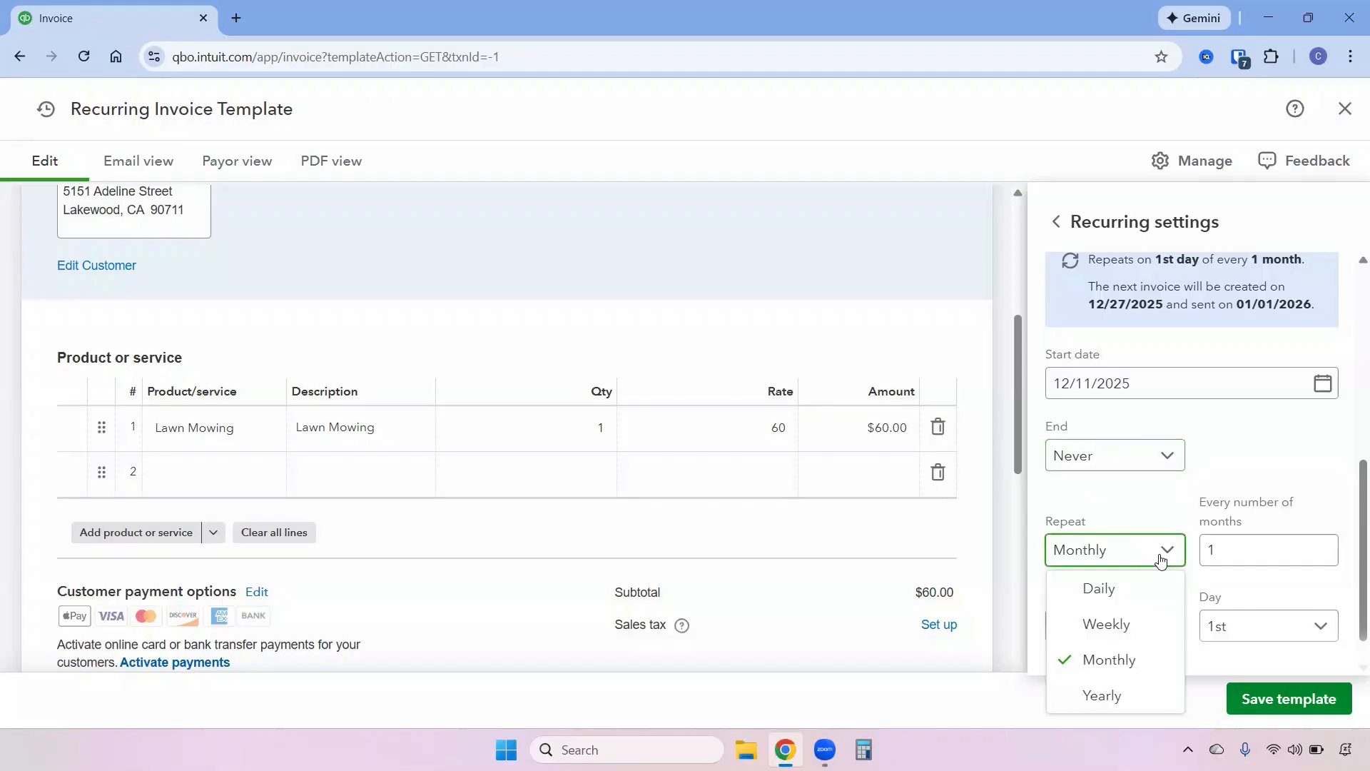
pyautogui.click(1119, 623)
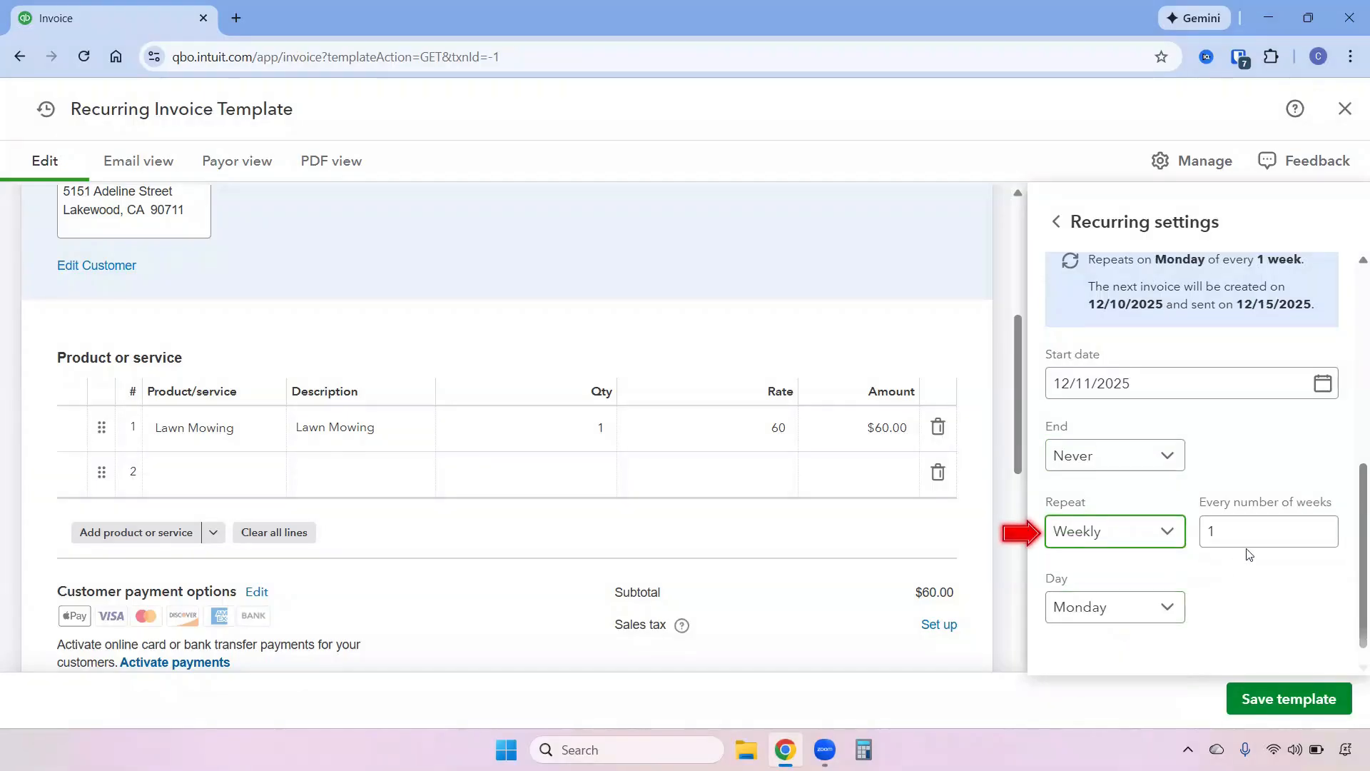
pyautogui.click(1135, 585)
pyautogui.click(1120, 453)
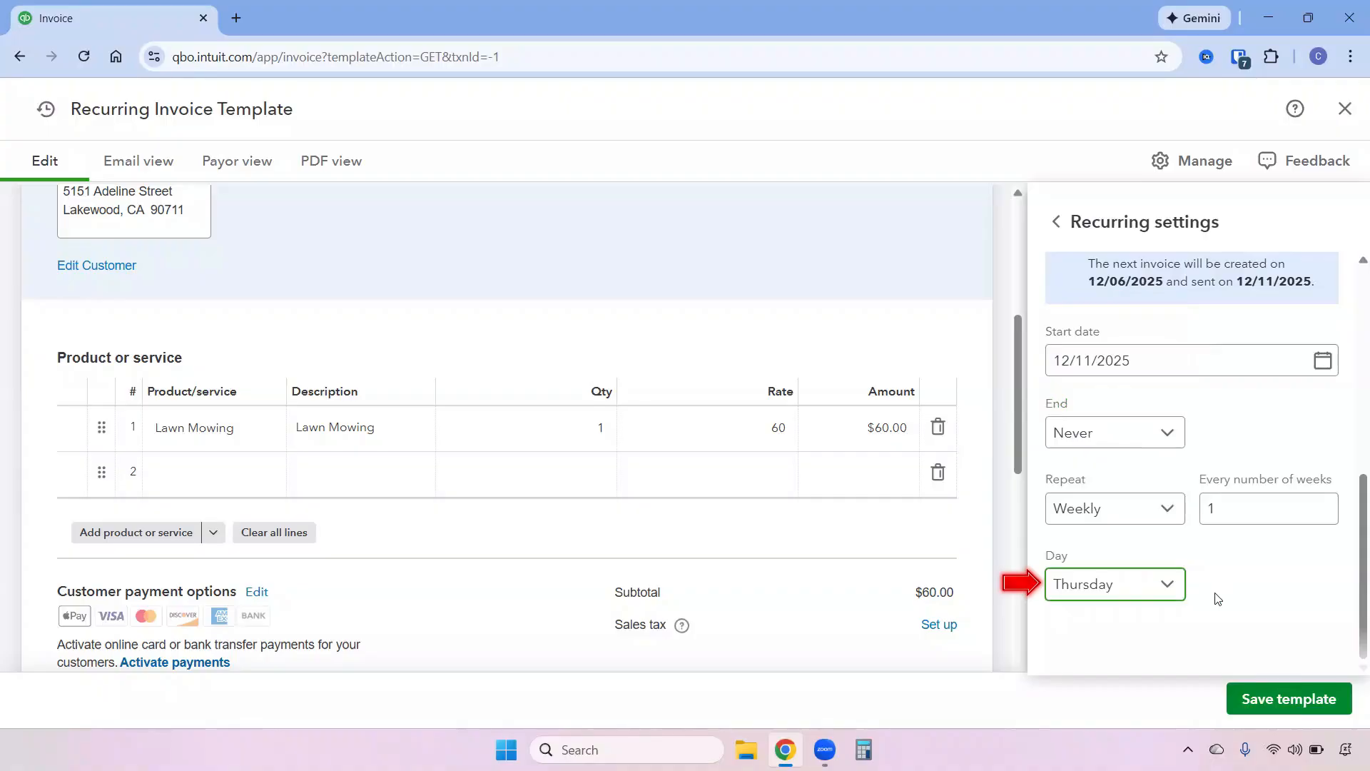
pyautogui.click(1288, 710)
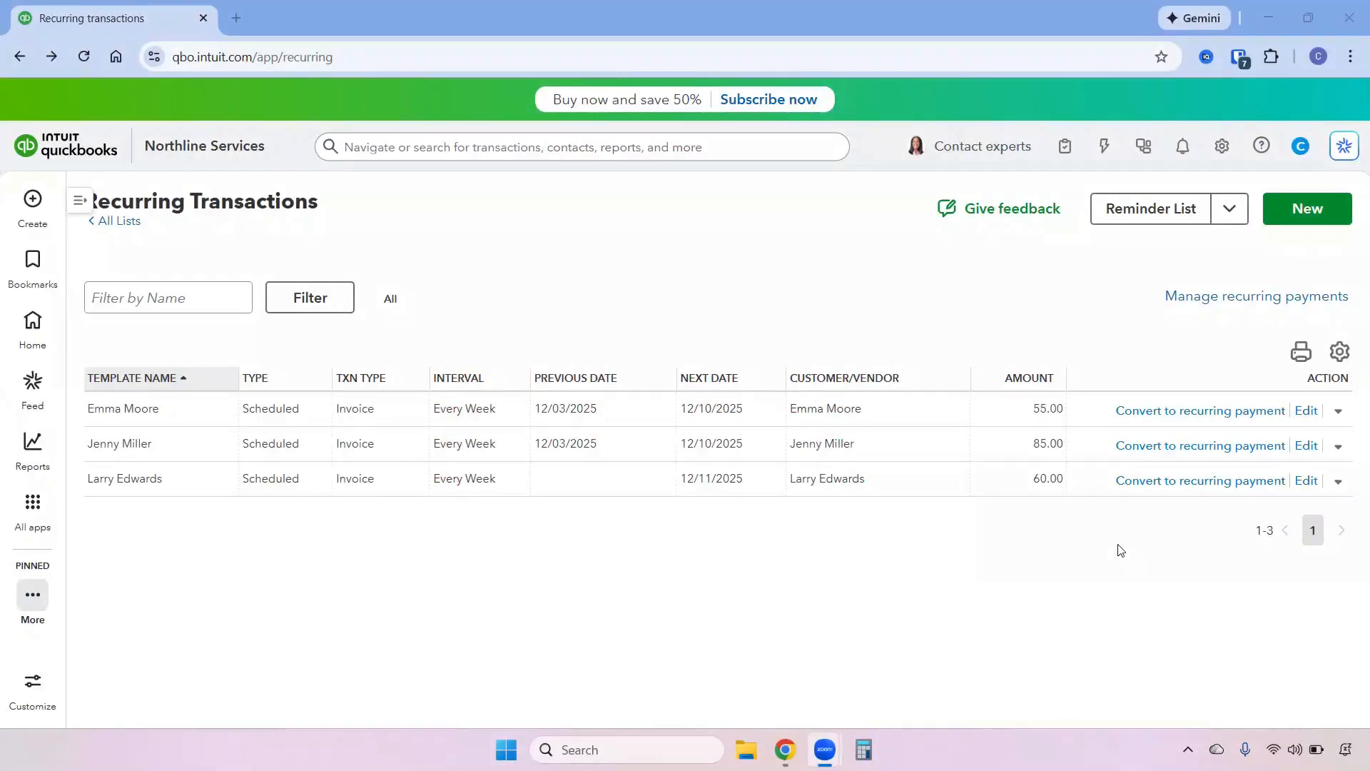
# Open the Reminders list from the recurring transactions page.
pyautogui.click(1339, 486)
pyautogui.click(1166, 211)
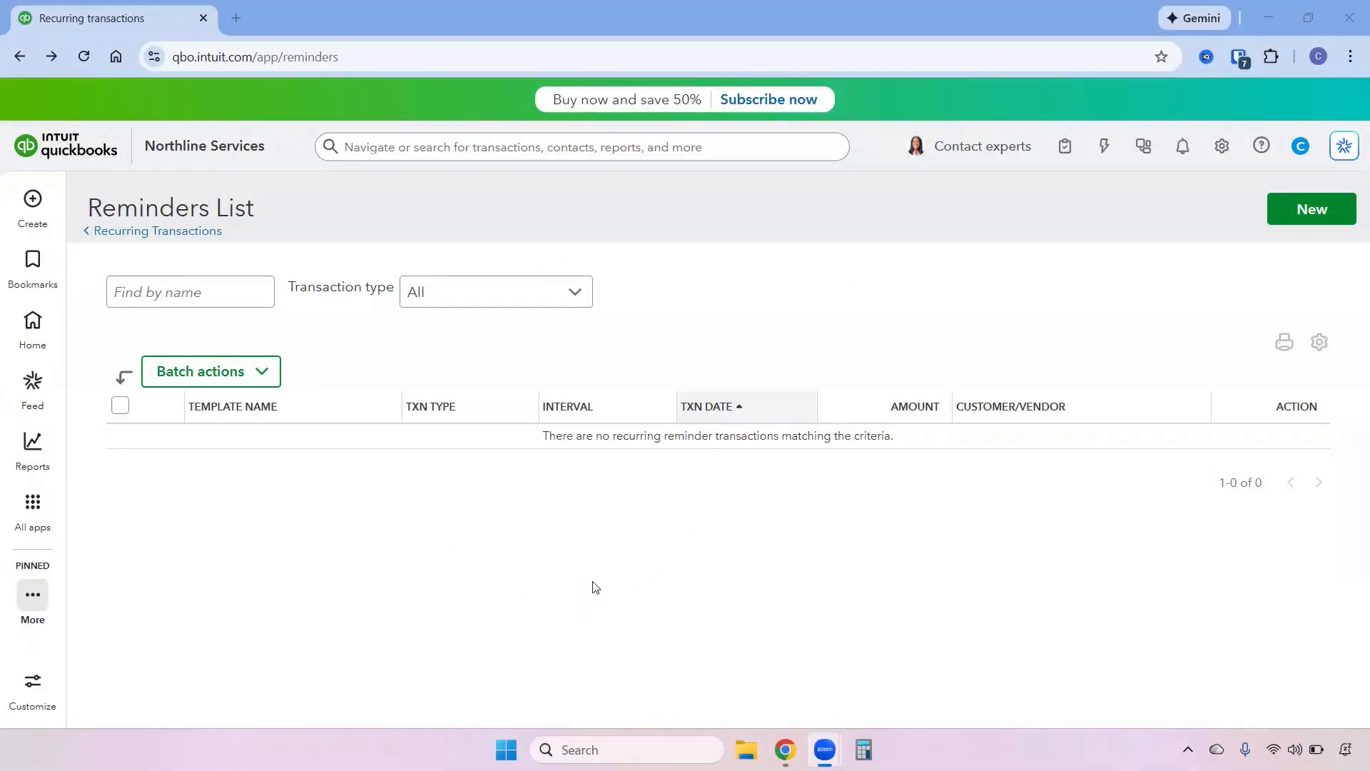
# Open Sales transactions and filter them by the Print later delivery method.
pyautogui.click(33, 503)
pyautogui.moveTo(138, 297)
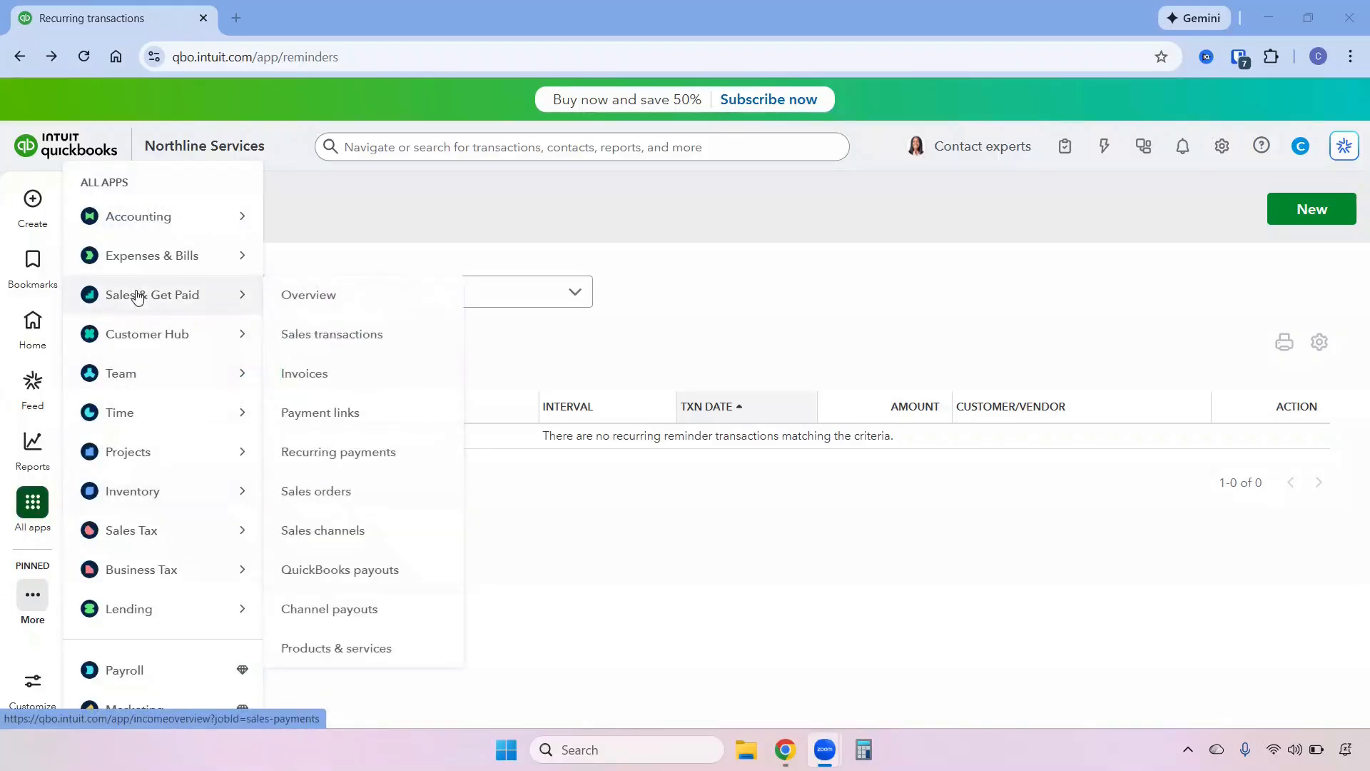
pyautogui.click(300, 334)
pyautogui.scroll(-1, 428, 517)
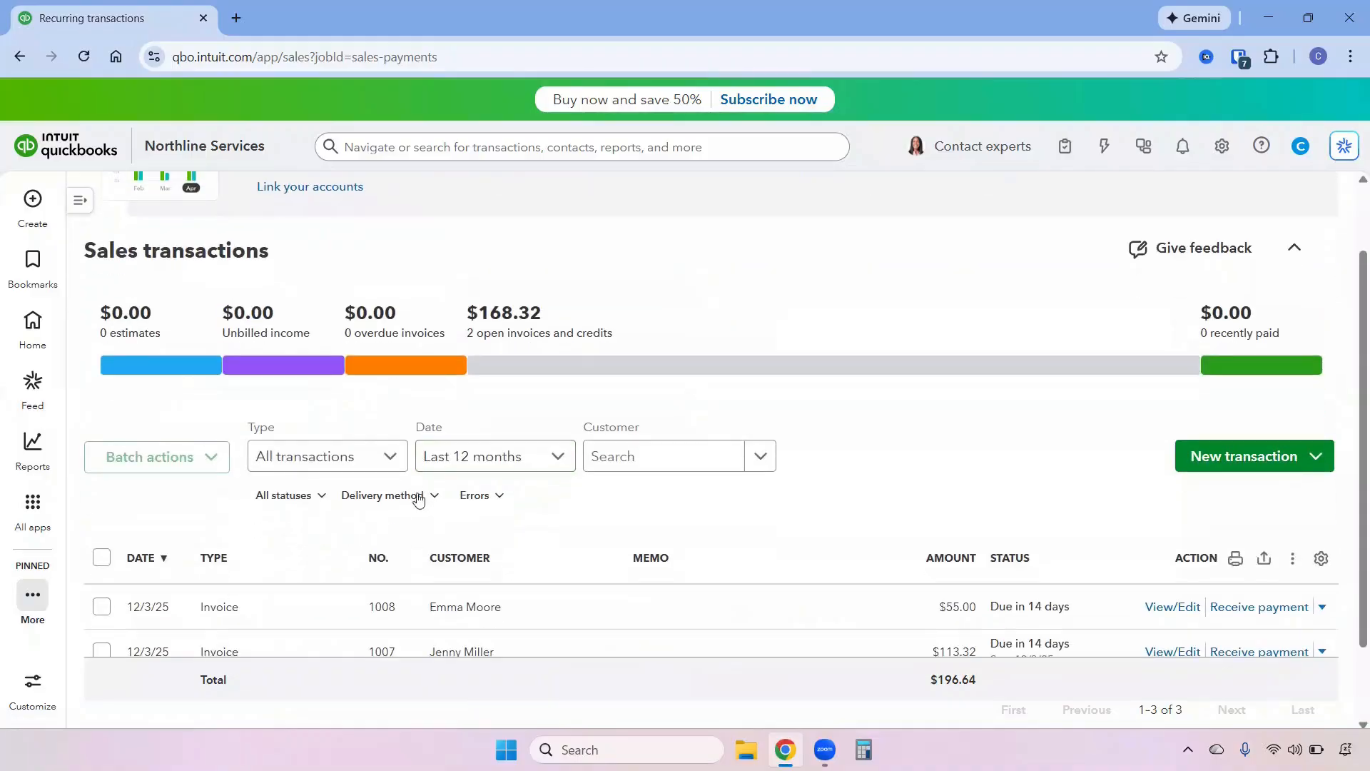
pyautogui.click(418, 498)
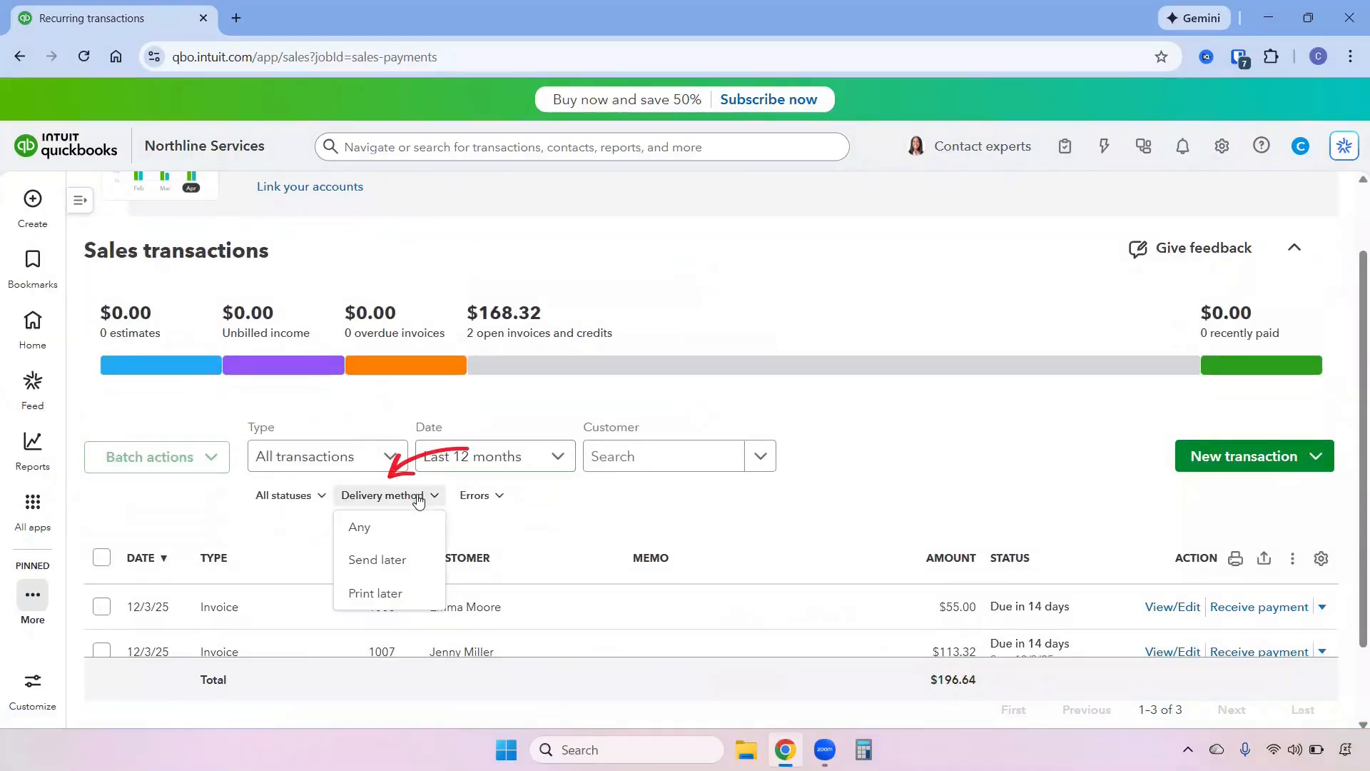
pyautogui.click(397, 593)
# Select both filtered invoices and open the batch actions options.
pyautogui.scroll(-1, 628, 528)
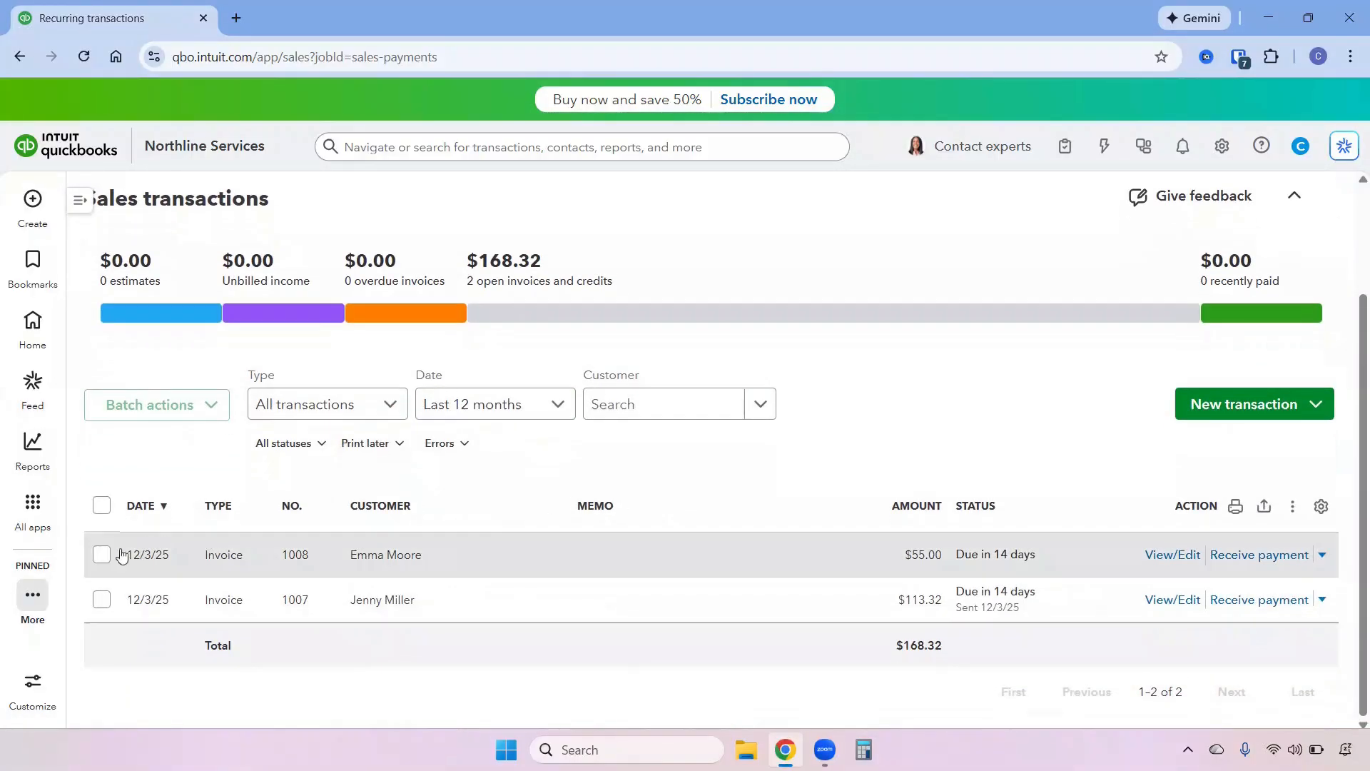
pyautogui.click(101, 556)
pyautogui.click(102, 603)
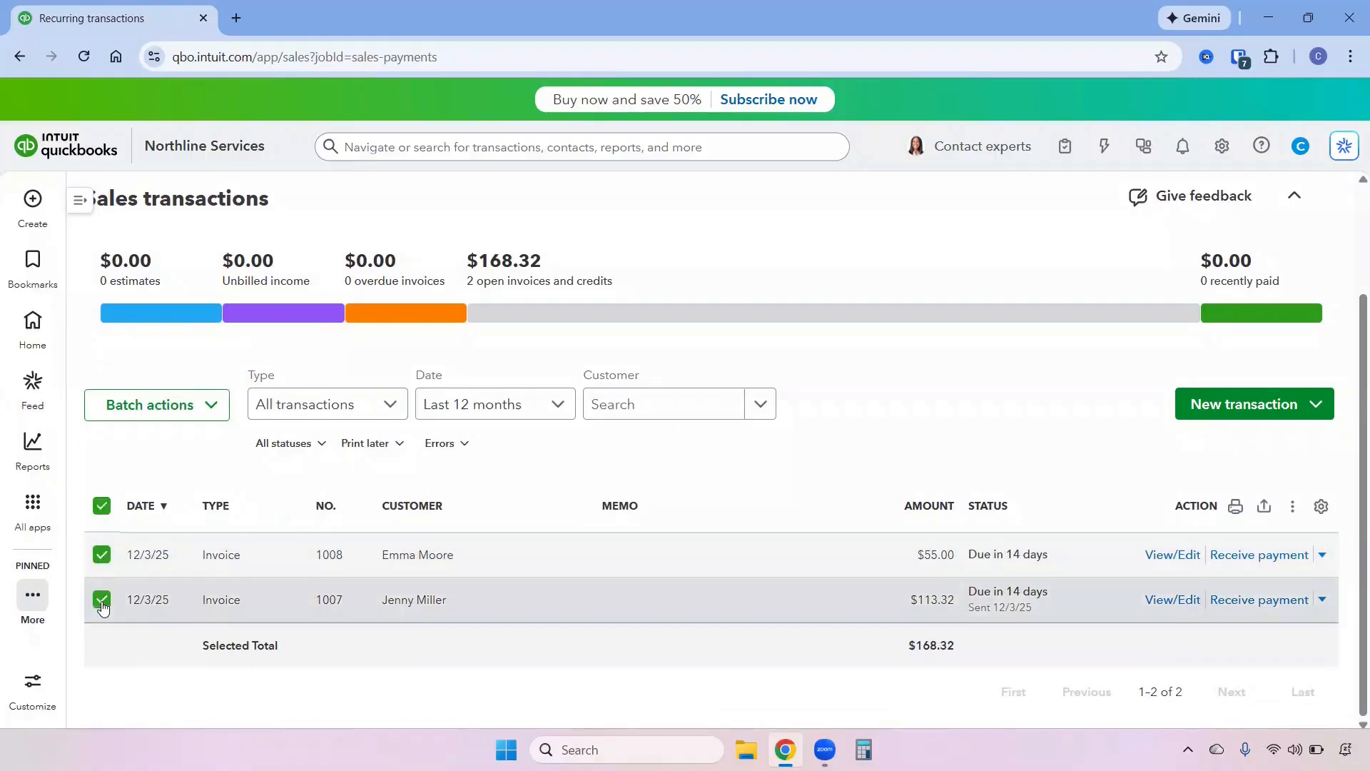
pyautogui.click(172, 408)
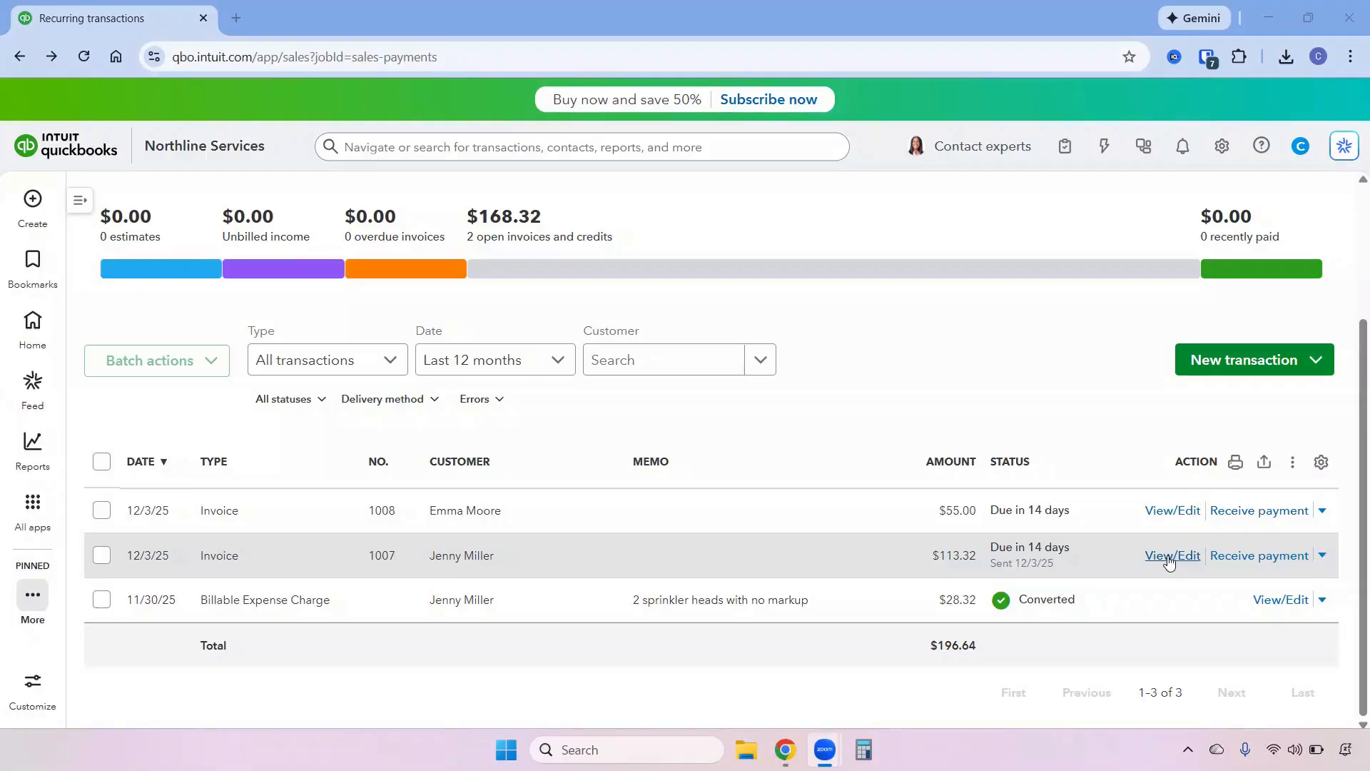
# Open the invoice holding the sprinkler heads charge, add a Tree Trimming line at rate 350, and save it.
pyautogui.click(1170, 556)
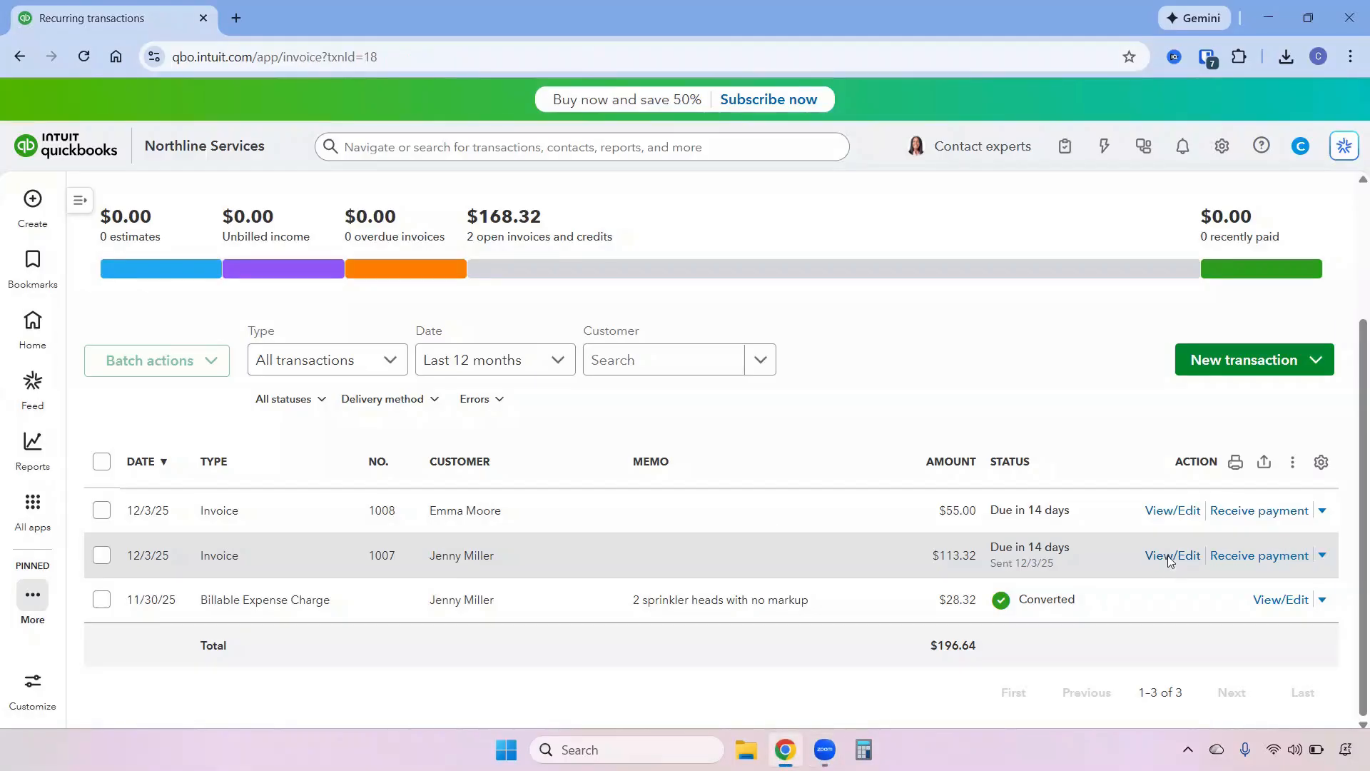
pyautogui.scroll(-10, 1356, 456)
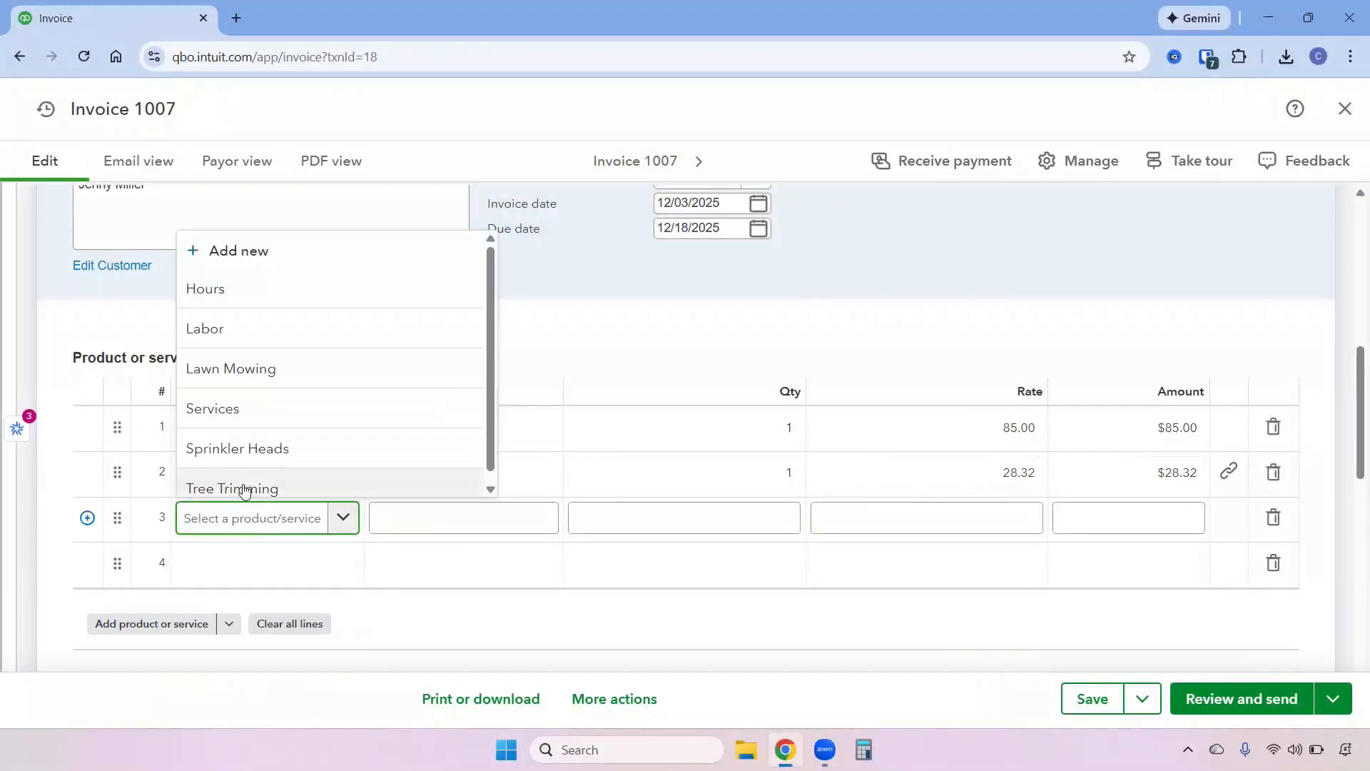
pyautogui.click(239, 487)
pyautogui.click(944, 523)
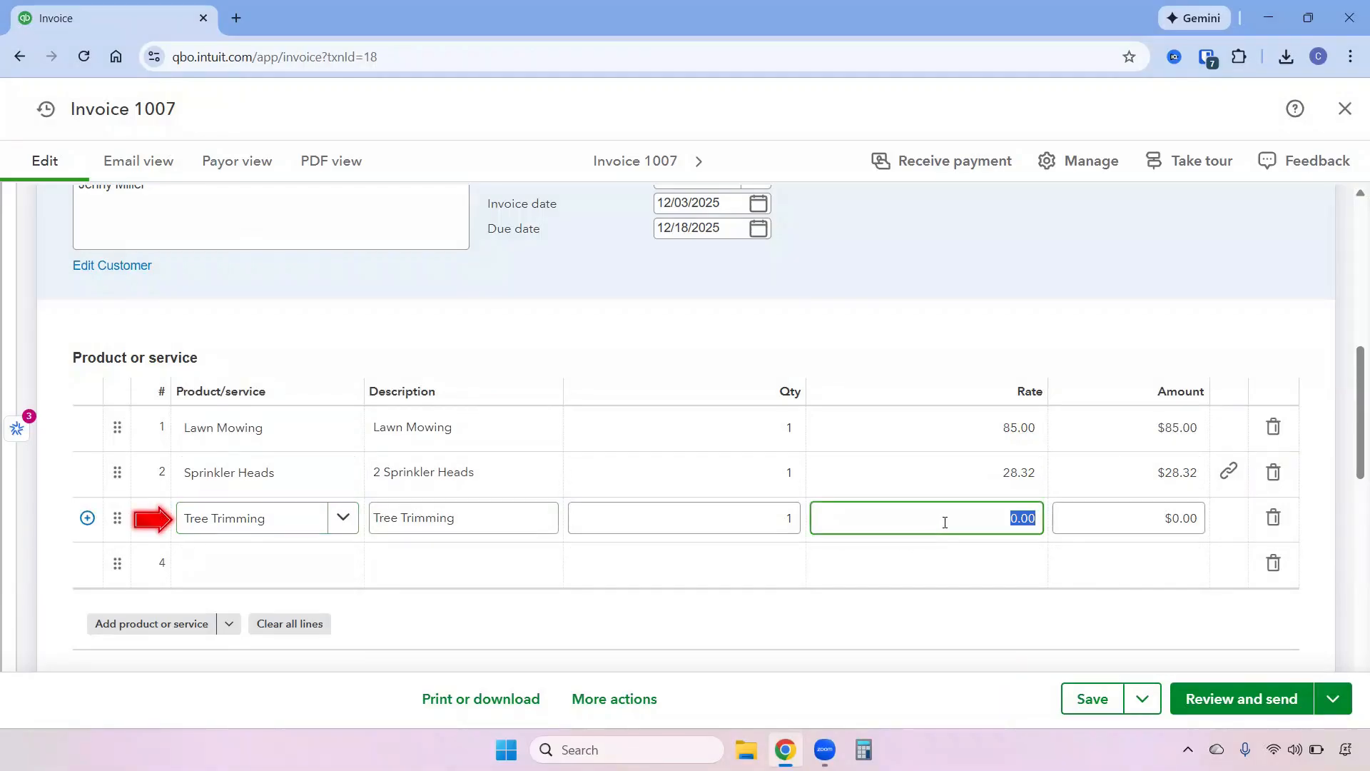
pyautogui.write('350')
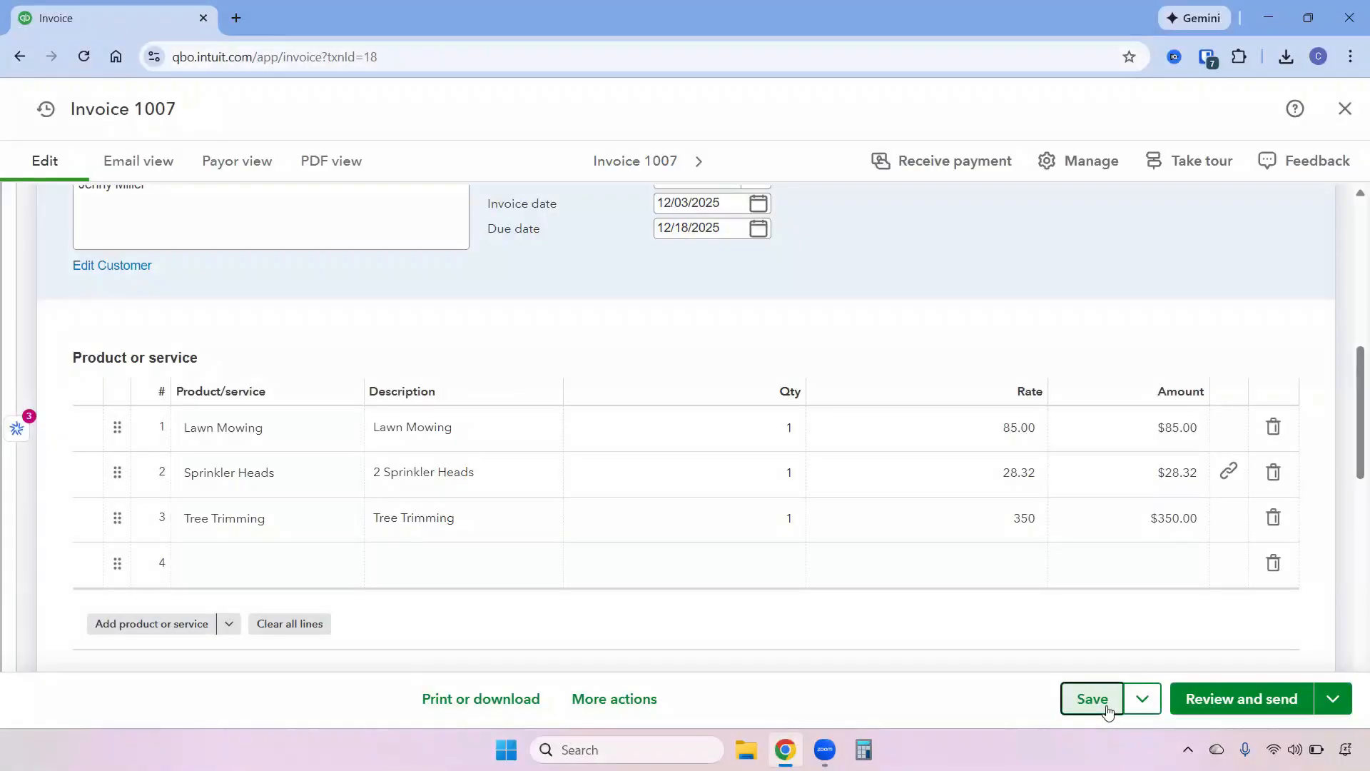
pyautogui.click(1104, 703)
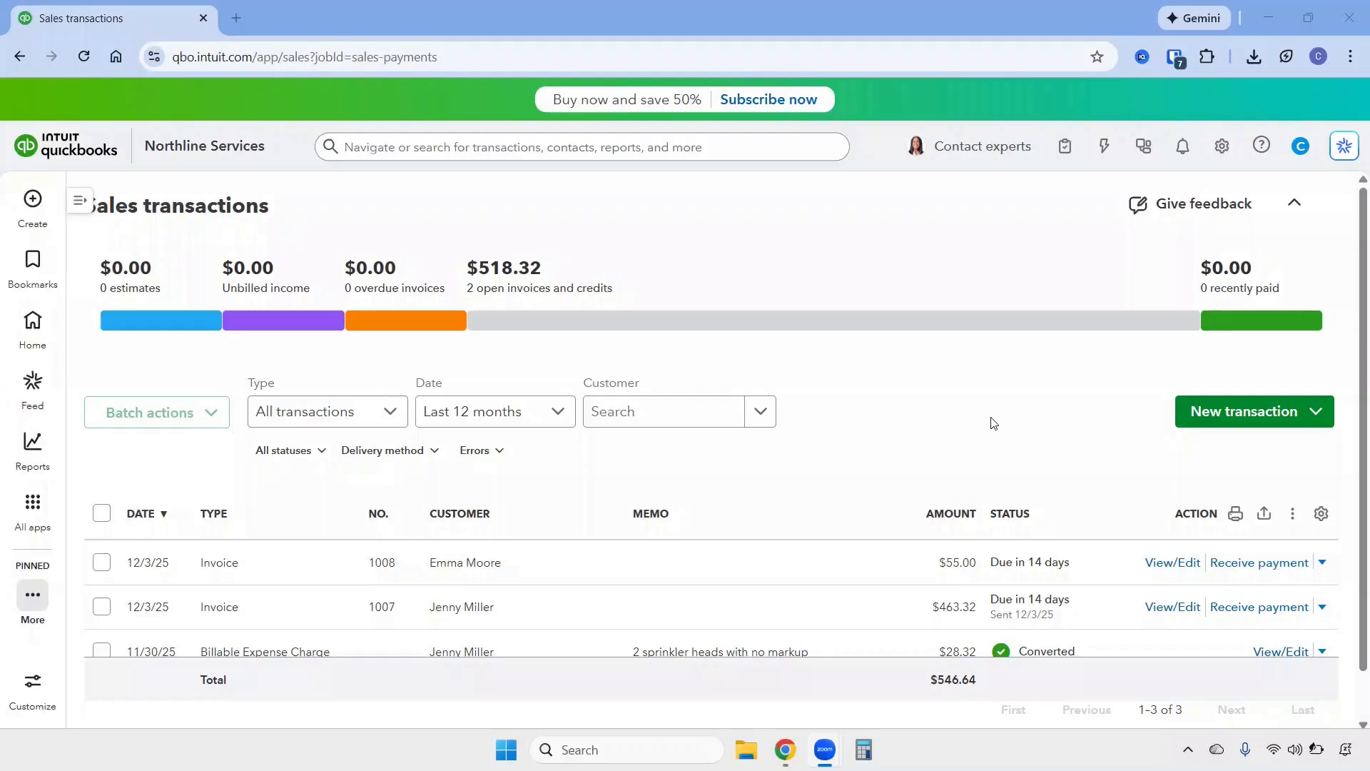
# Open the Sales settings, edit invoice reminders and turn on Reminder 1, sent 3 days before the due date.
pyautogui.click(1222, 146)
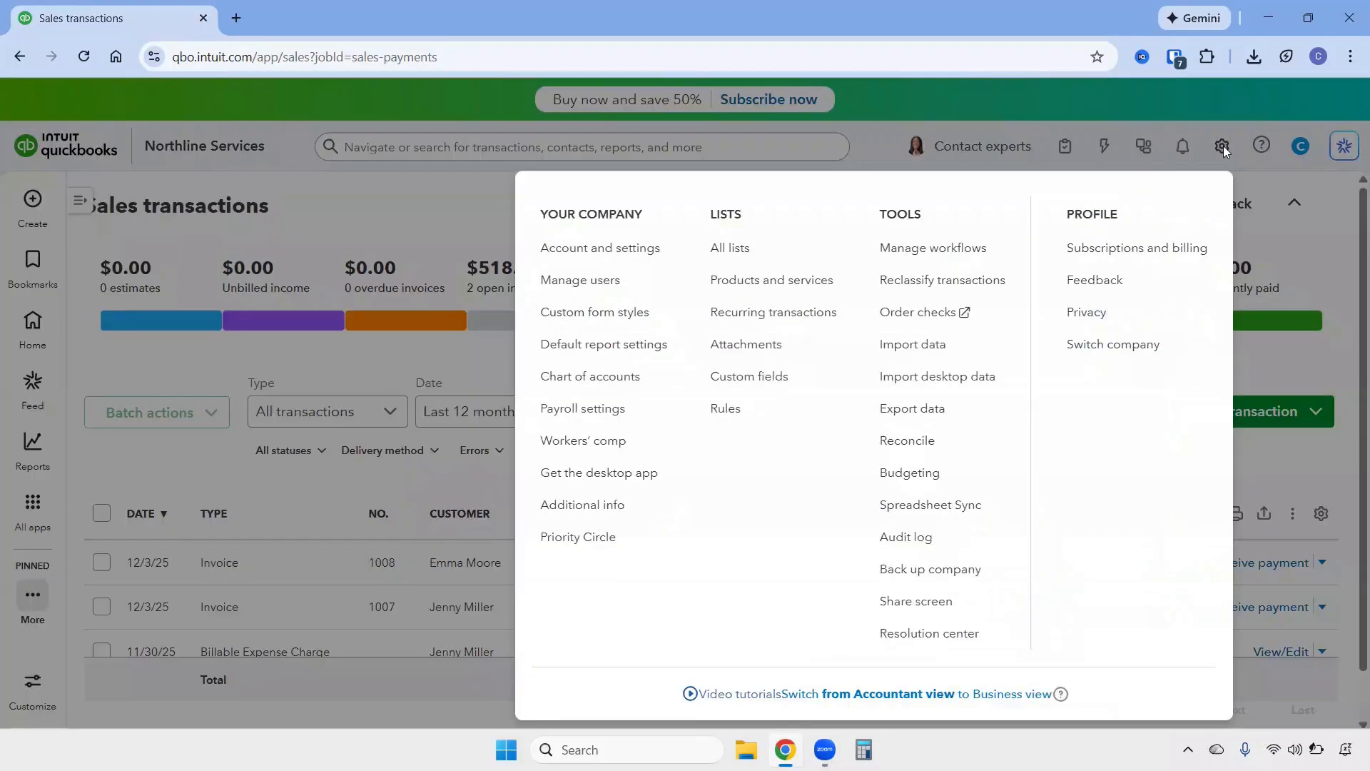
pyautogui.click(602, 248)
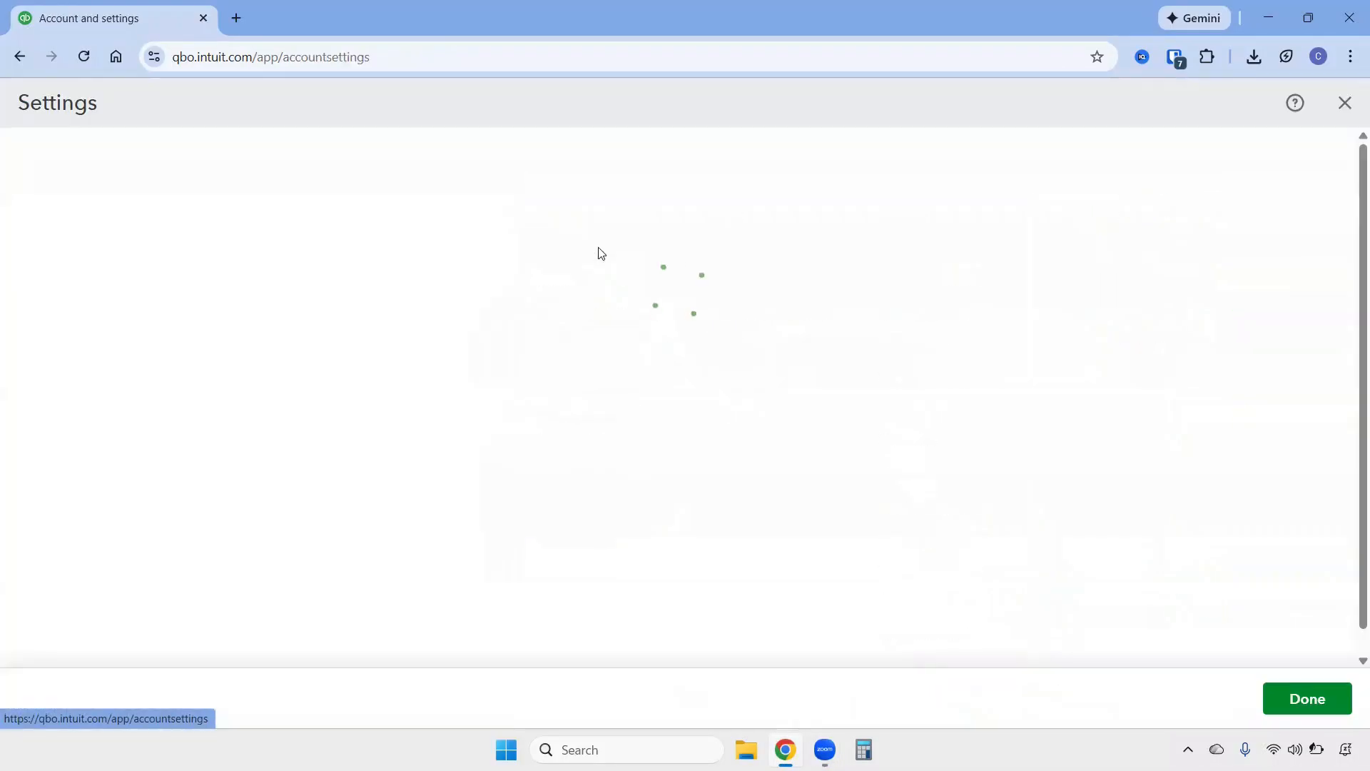
pyautogui.click(28, 345)
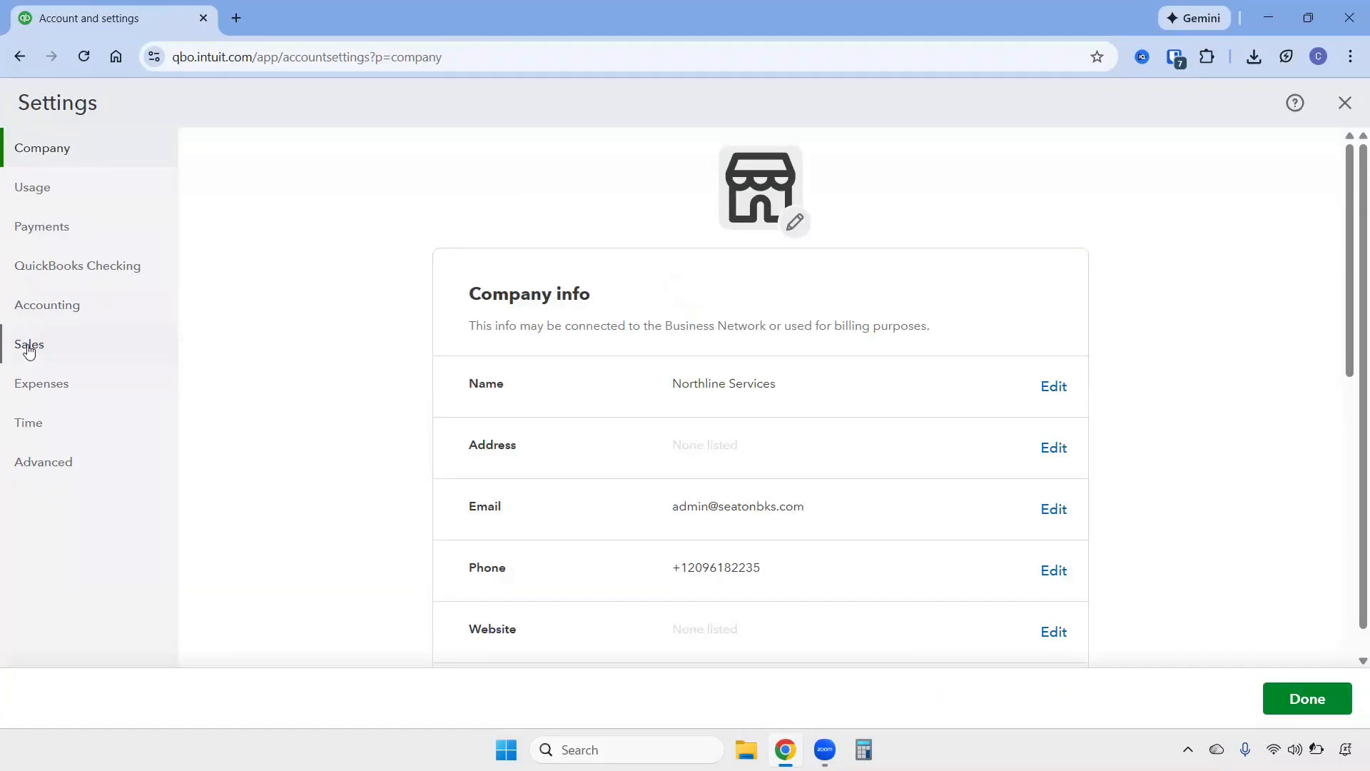
pyautogui.scroll(-6, 669, 449)
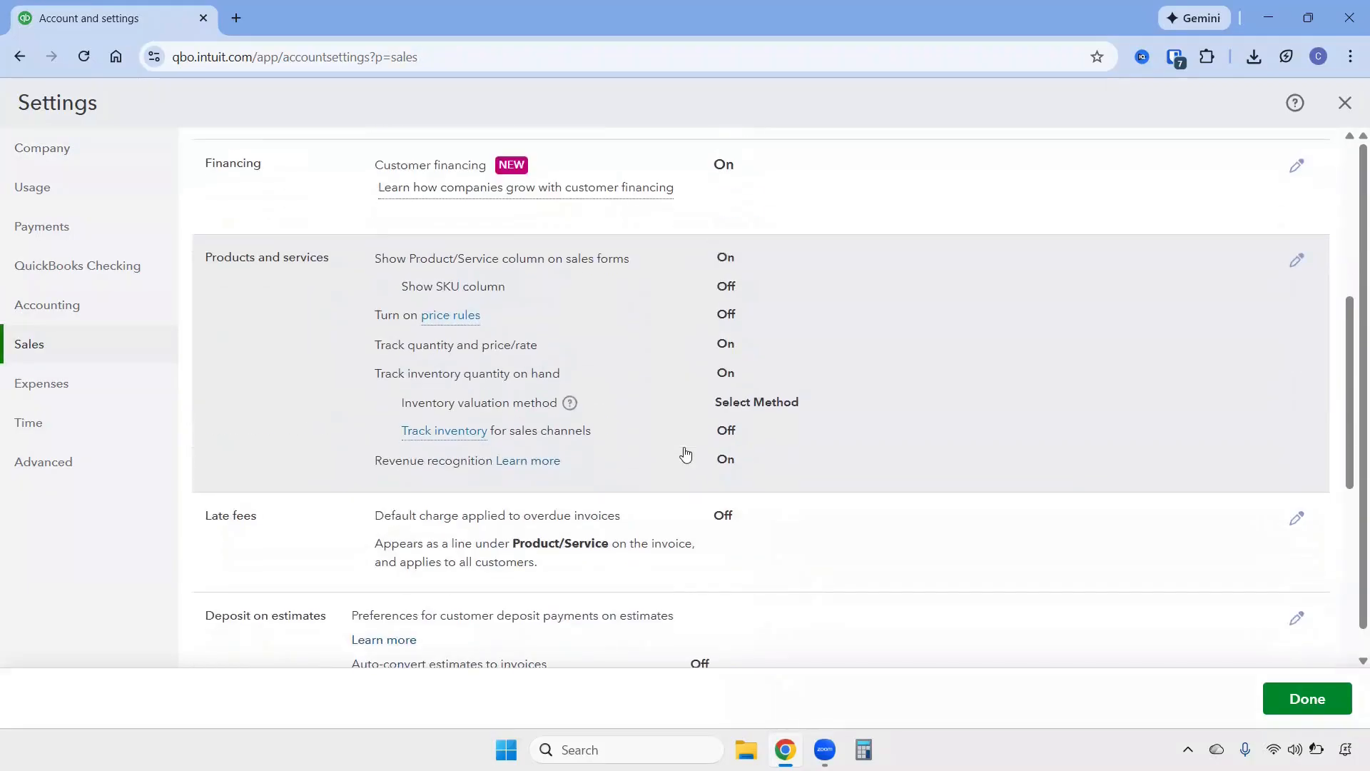
pyautogui.scroll(-6, 685, 454)
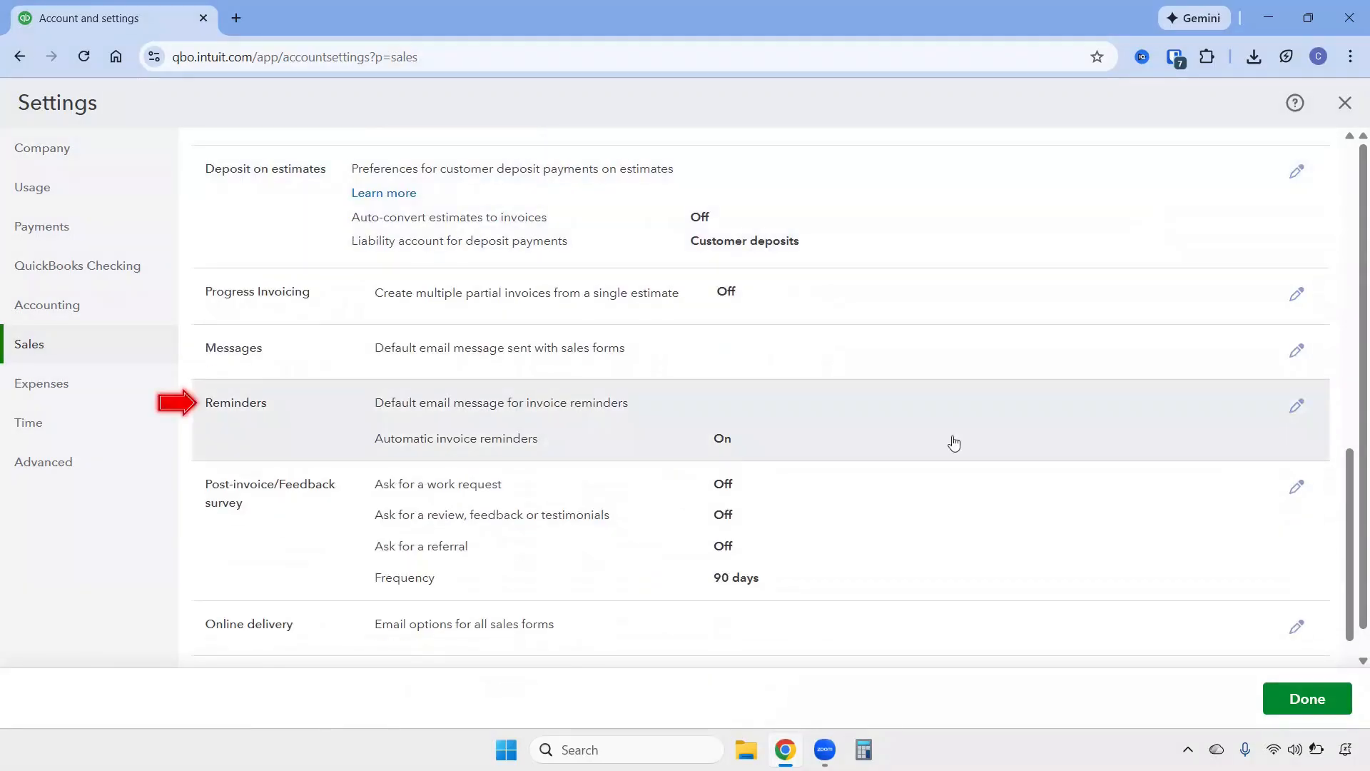
pyautogui.click(1296, 406)
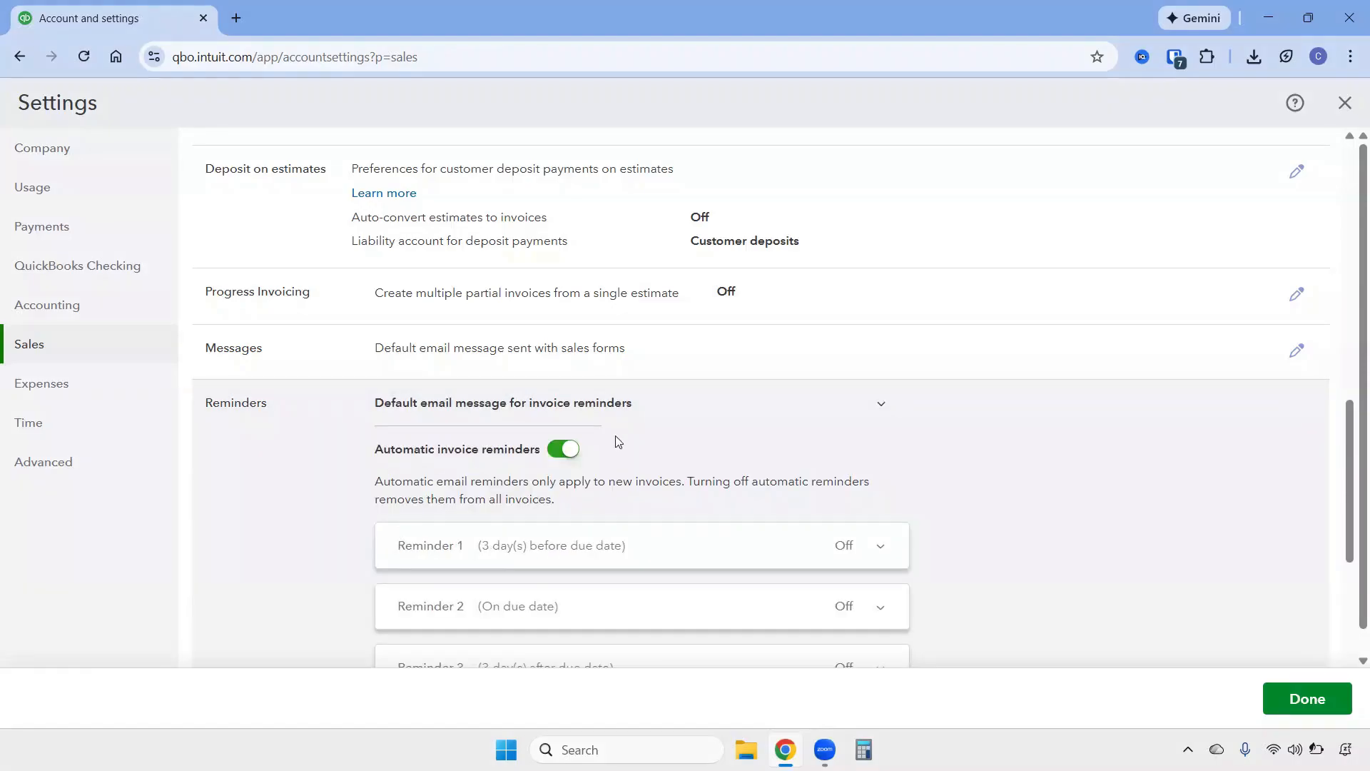
pyautogui.scroll(-3, 613, 446)
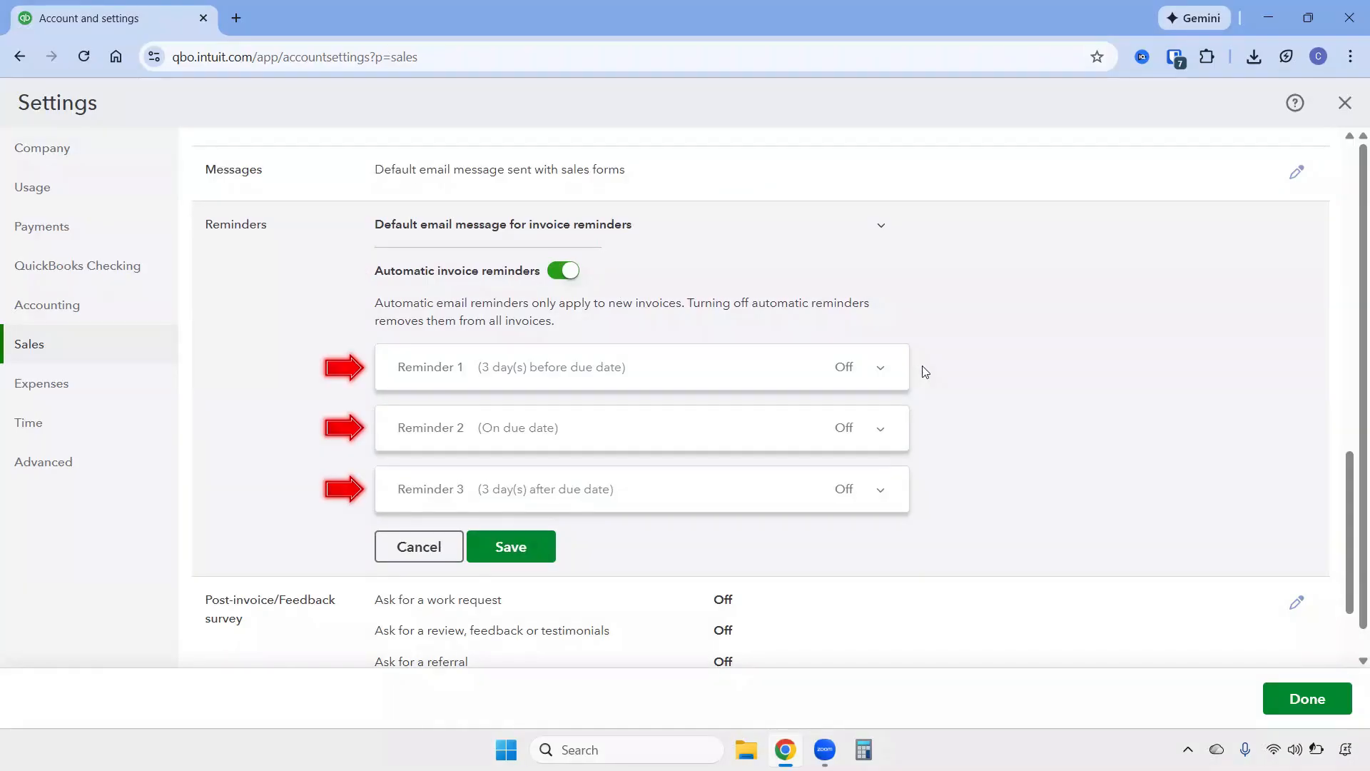
pyautogui.click(880, 371)
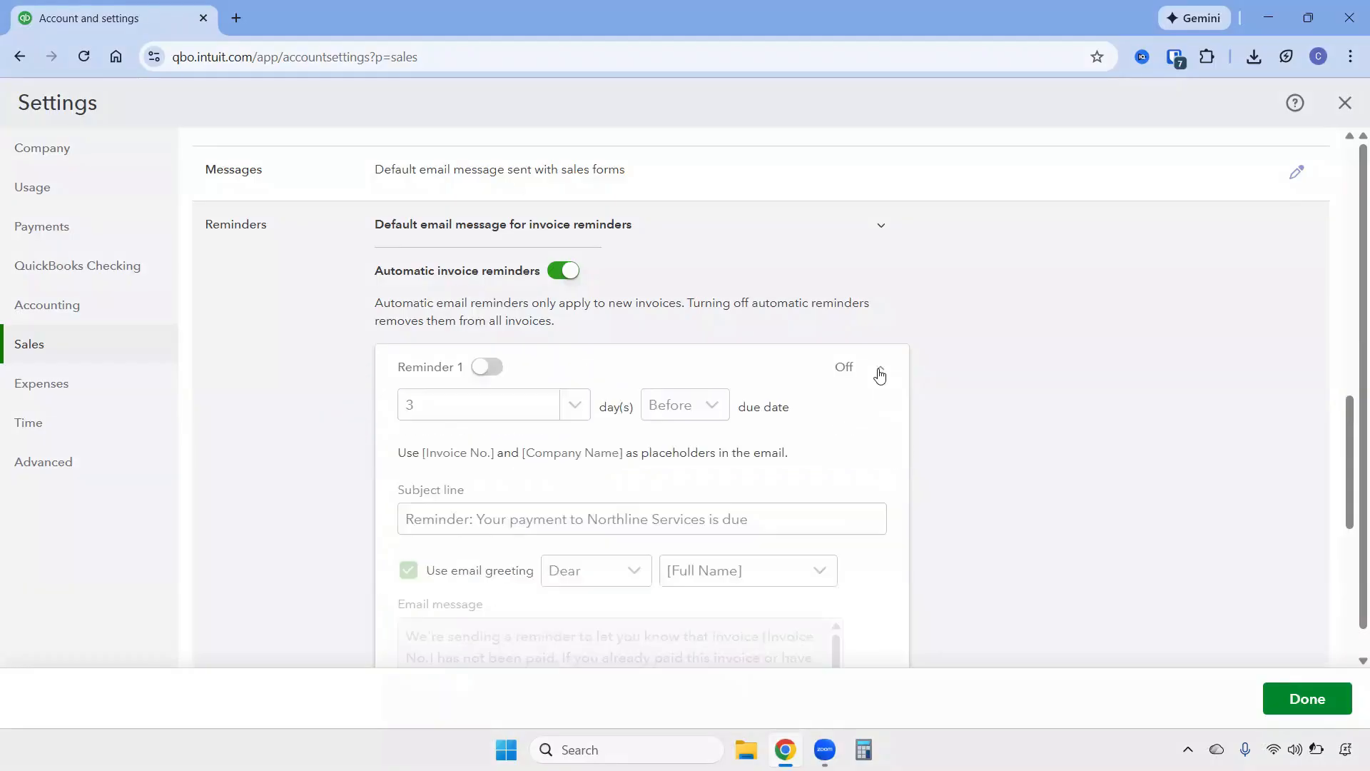
pyautogui.click(483, 369)
# Review Reminder 1's day count, before/after timing and email message, then close the settings.
pyautogui.scroll(-1, 571, 376)
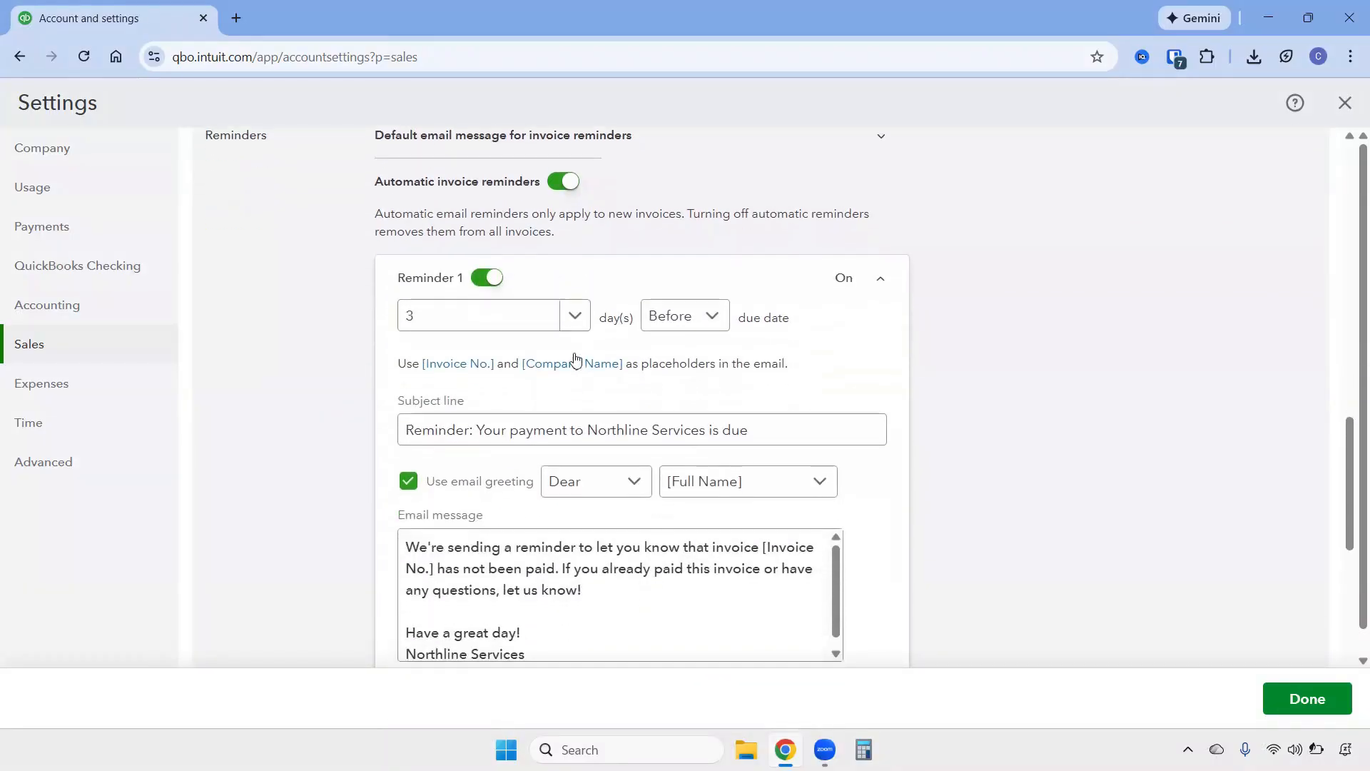
pyautogui.click(576, 317)
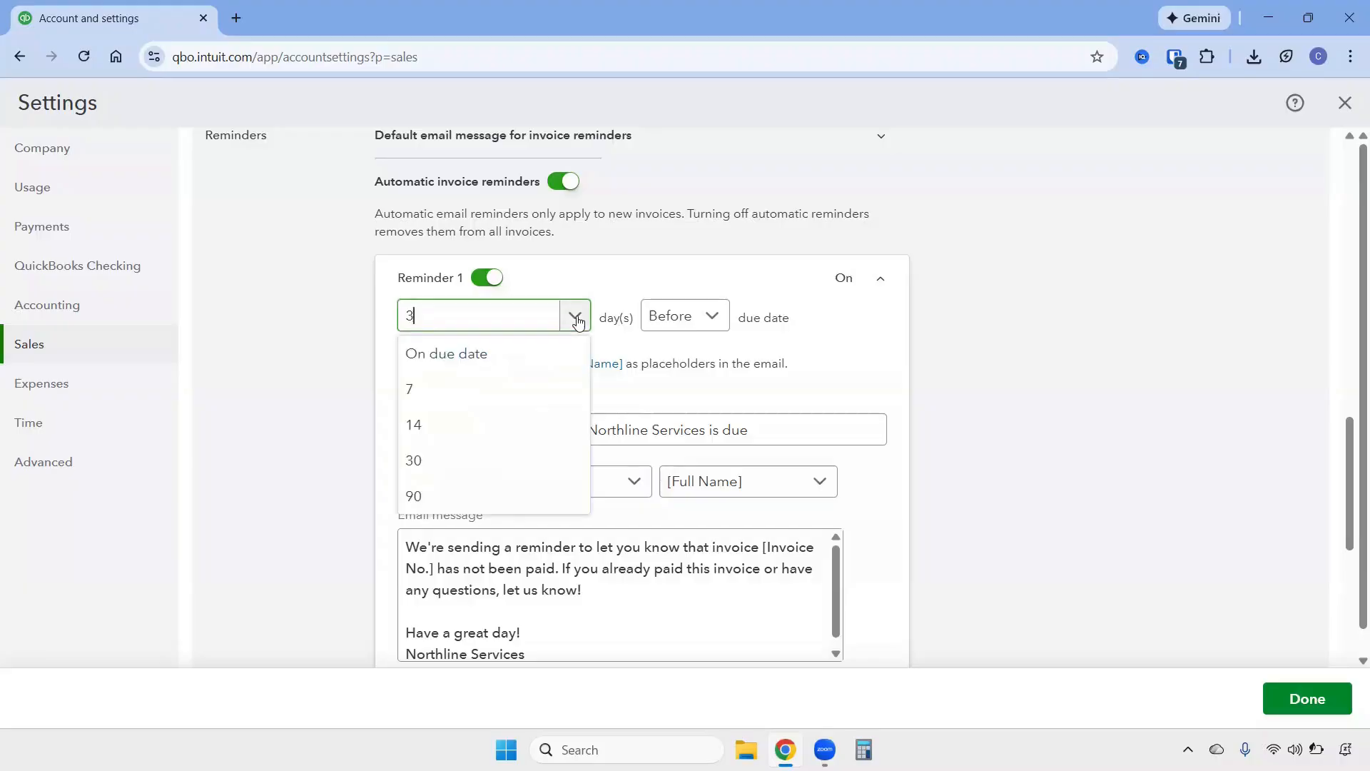
pyautogui.click(711, 325)
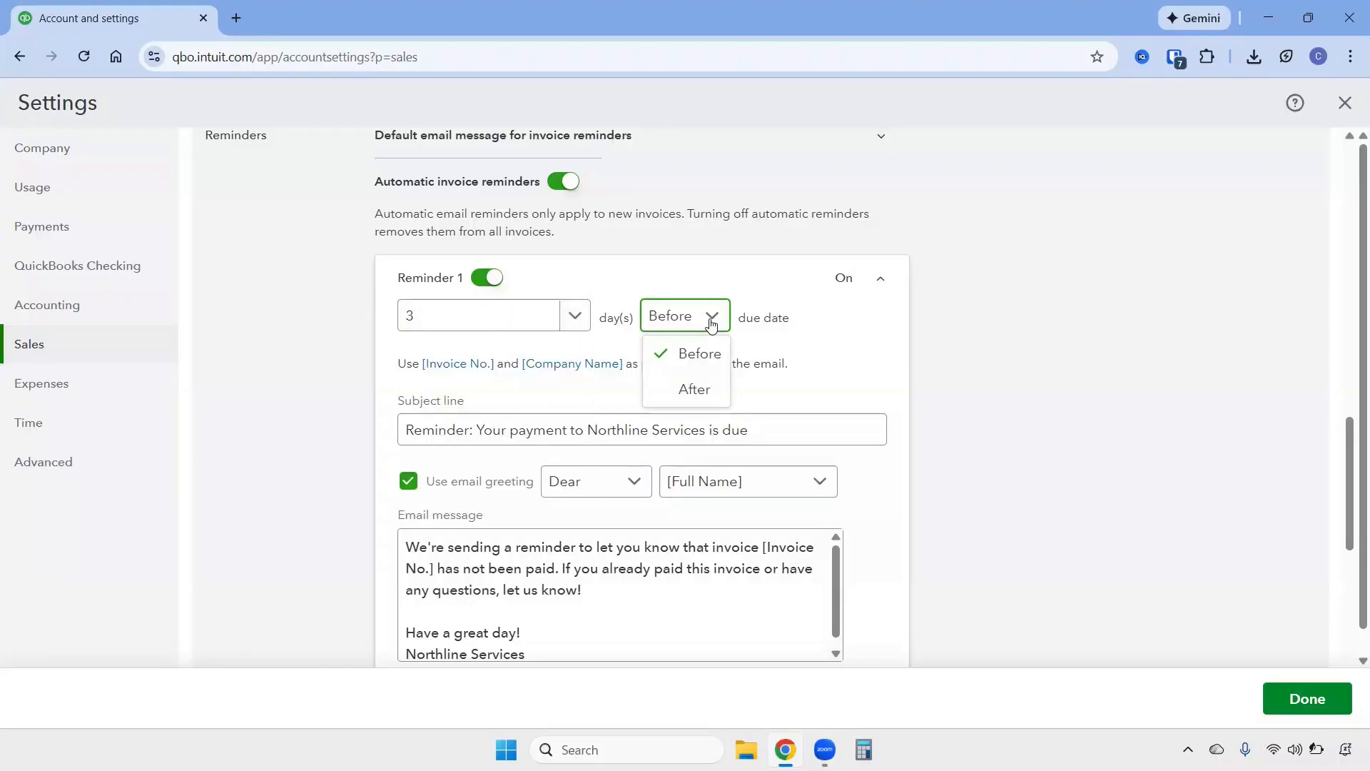
pyautogui.scroll(-1, 854, 493)
pyautogui.click(816, 528)
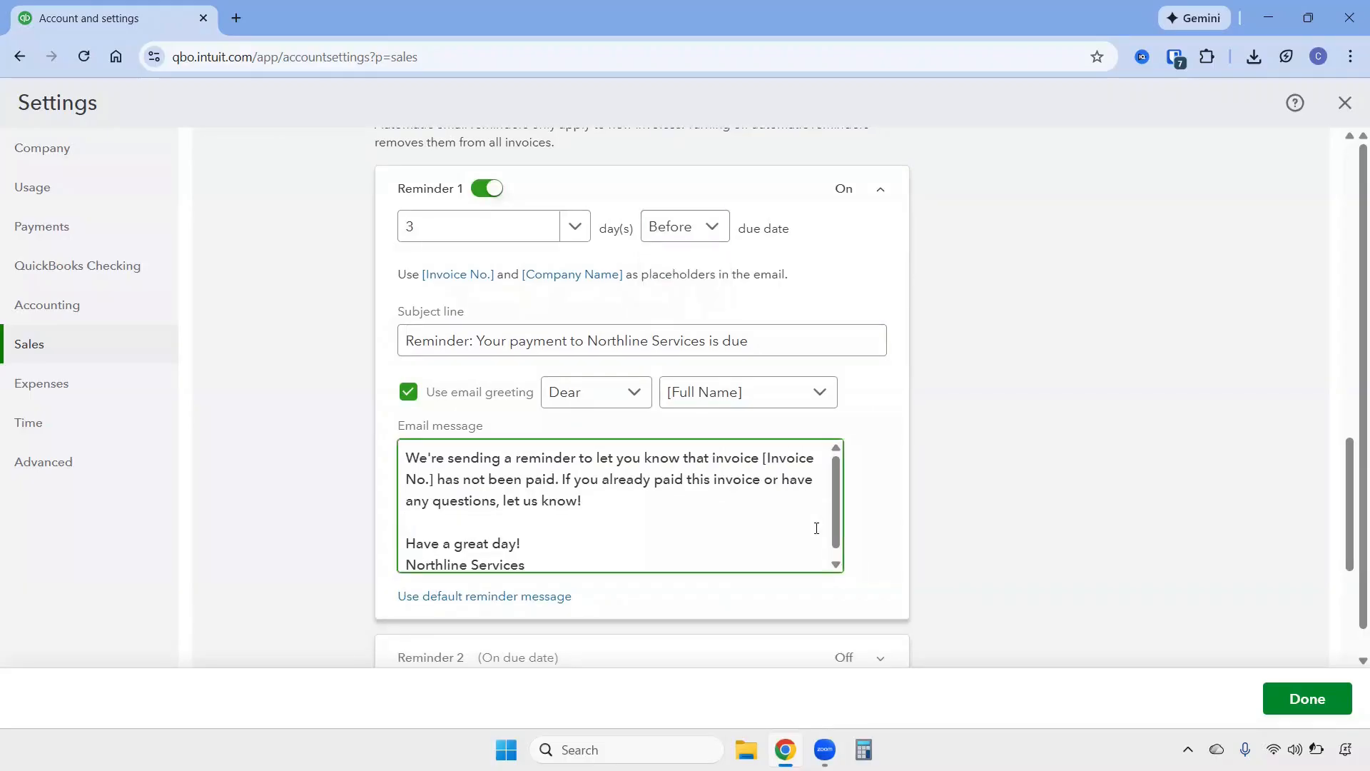
pyautogui.scroll(-5, 928, 546)
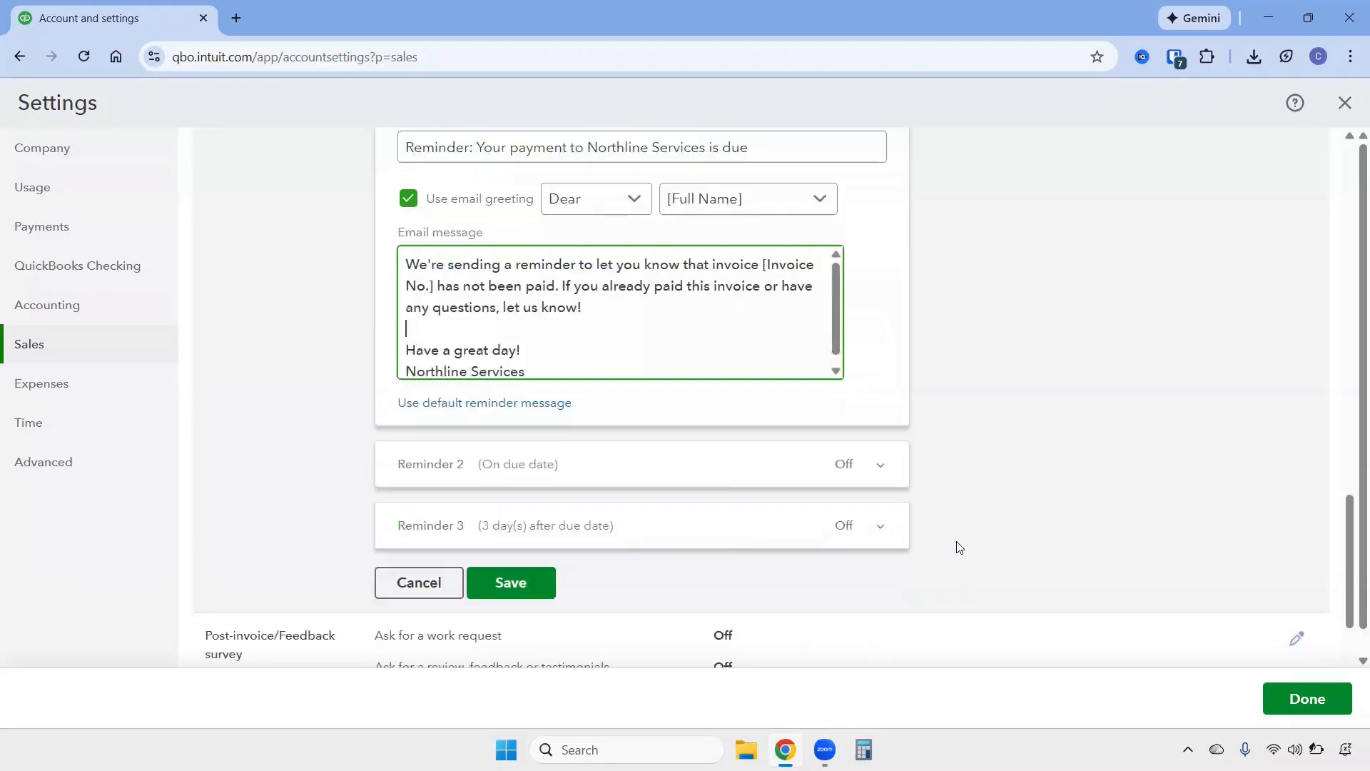
pyautogui.click(534, 333)
pyautogui.click(1290, 698)
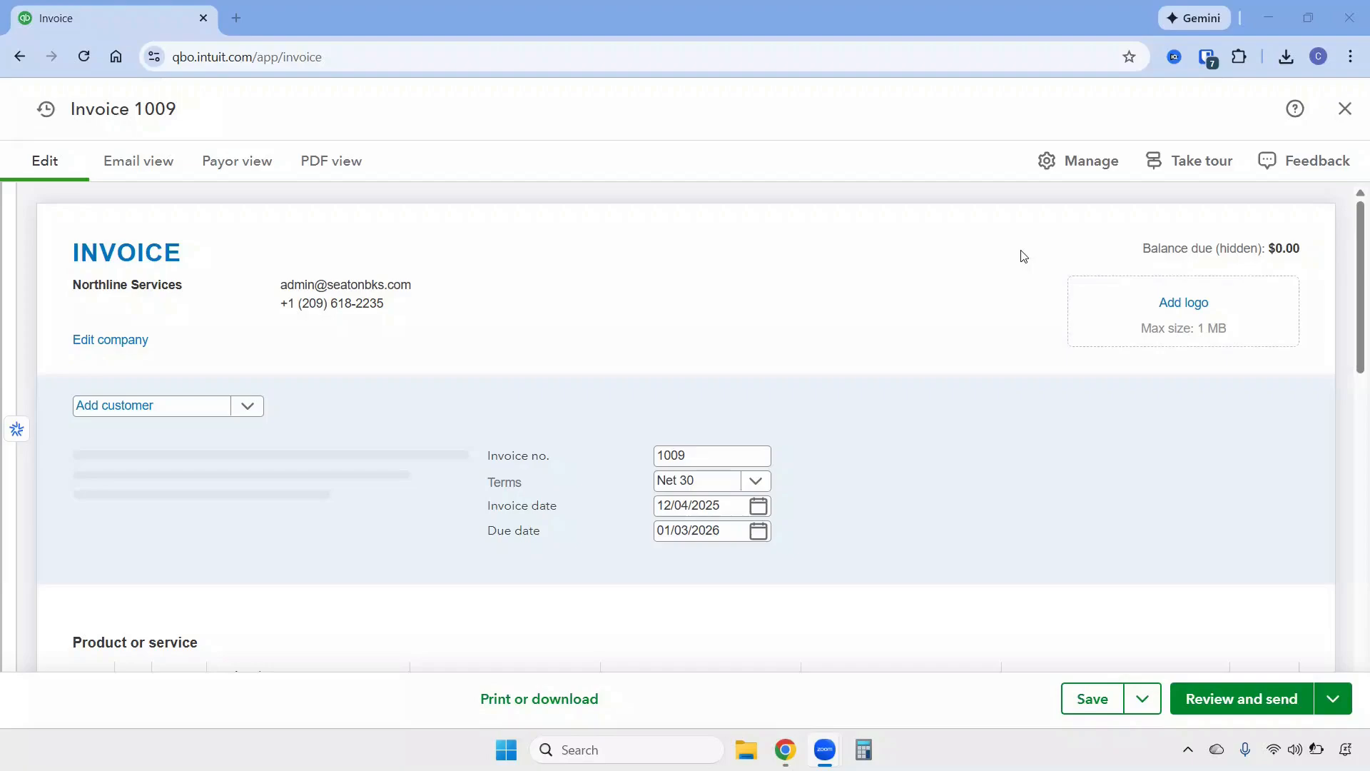
# Make the new invoice 1009 recurring and turn on automatic invoice reminders for the recurring template.
pyautogui.click(1078, 164)
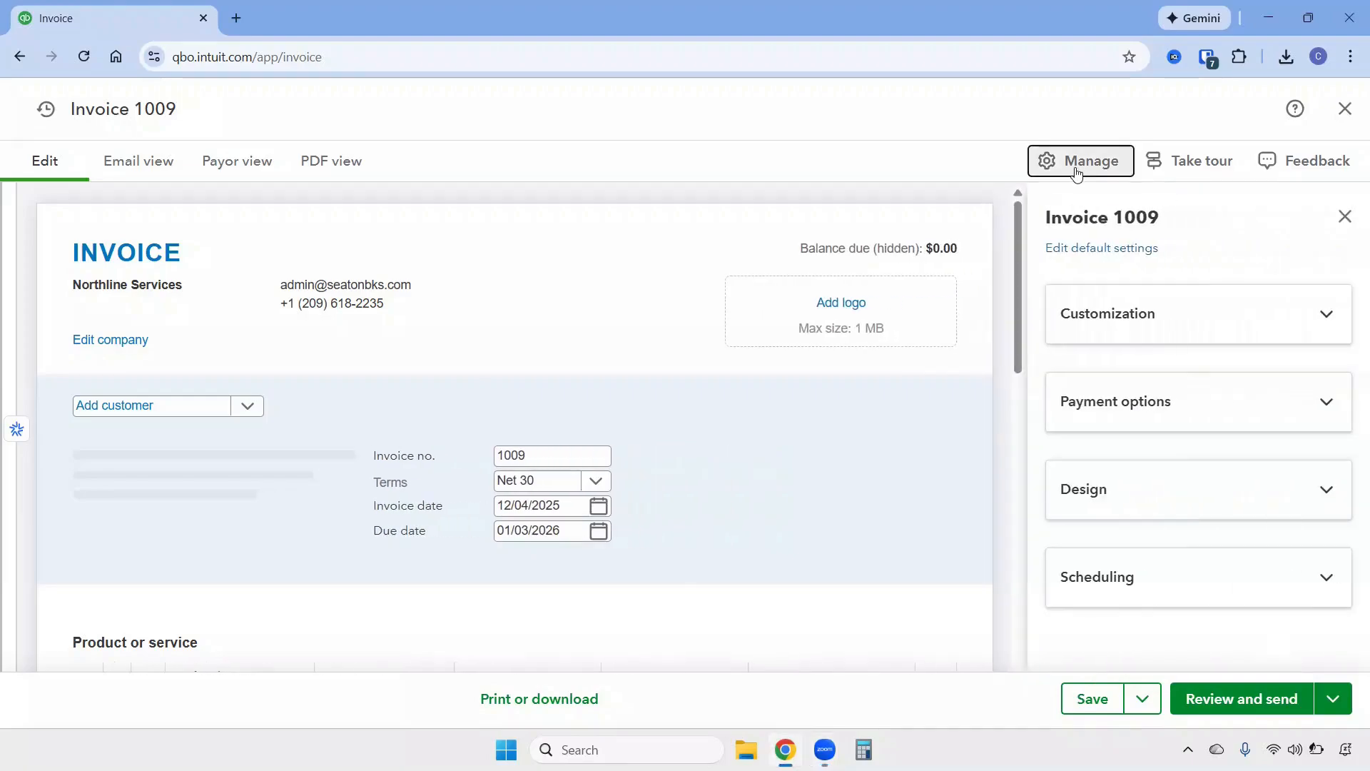
pyautogui.click(1229, 571)
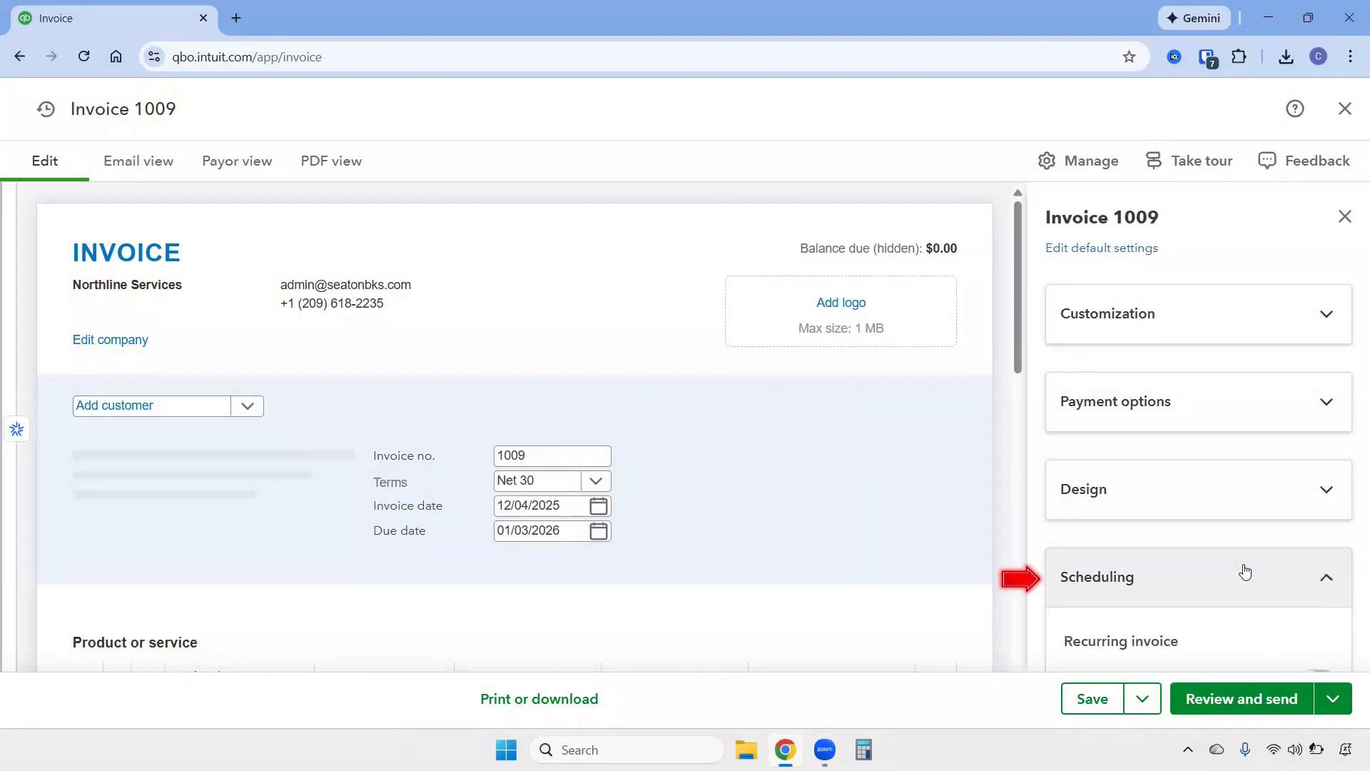
pyautogui.scroll(-3, 1278, 543)
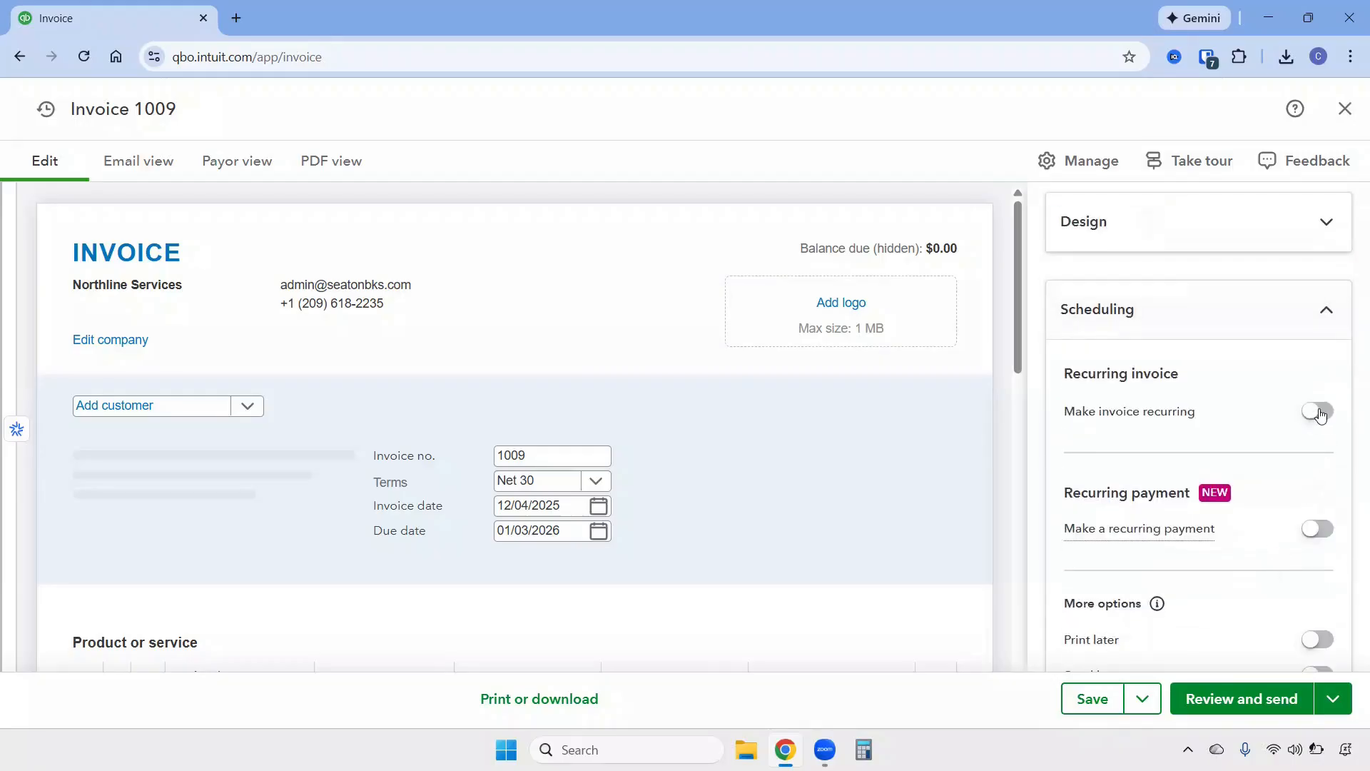
pyautogui.click(1318, 412)
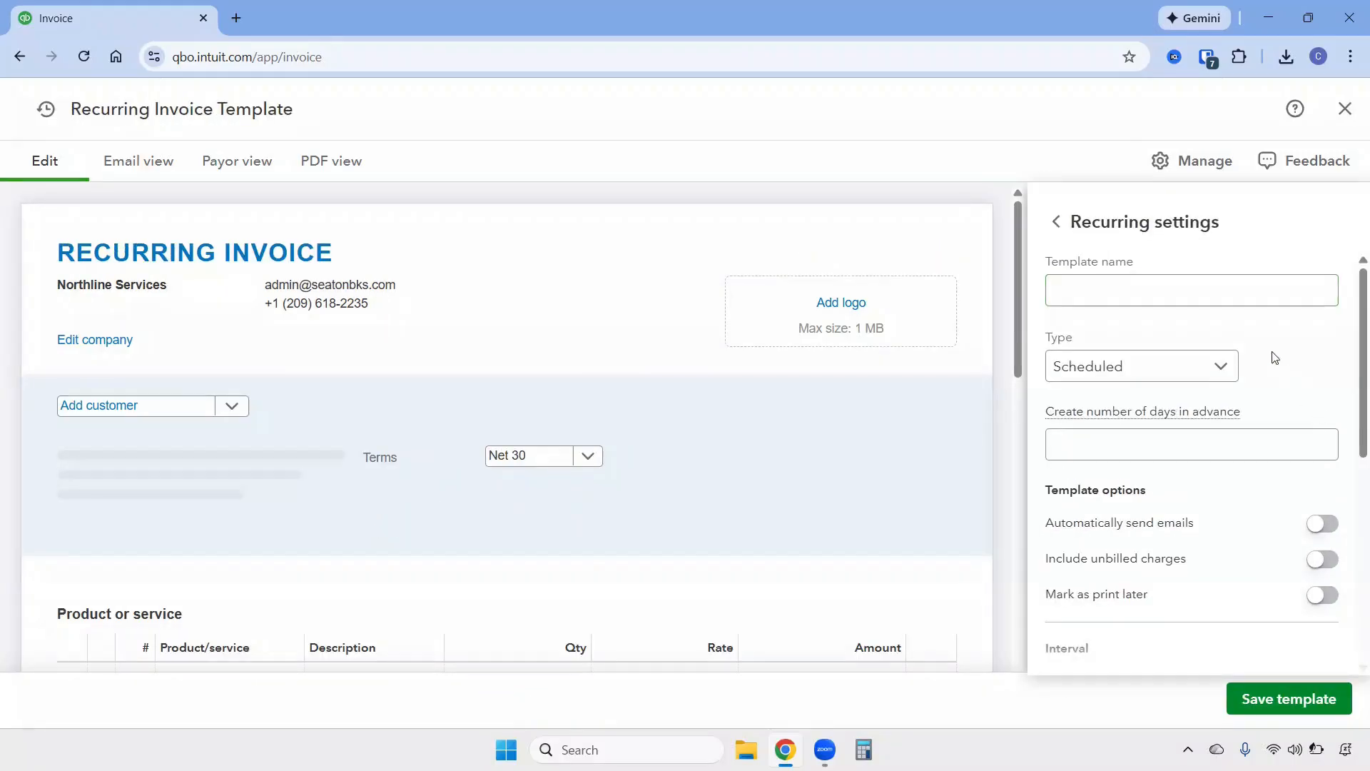
pyautogui.click(1056, 222)
pyautogui.scroll(-3, 1247, 594)
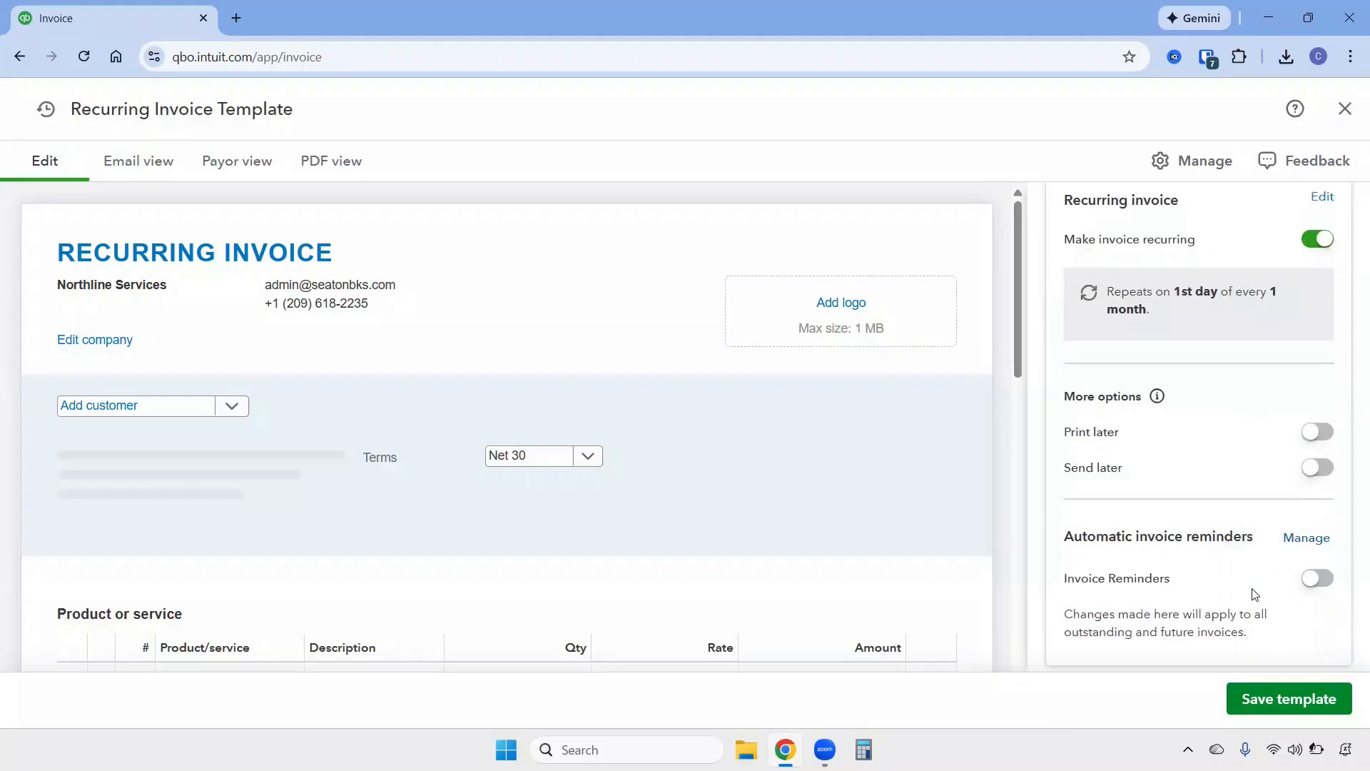
pyautogui.click(1315, 564)
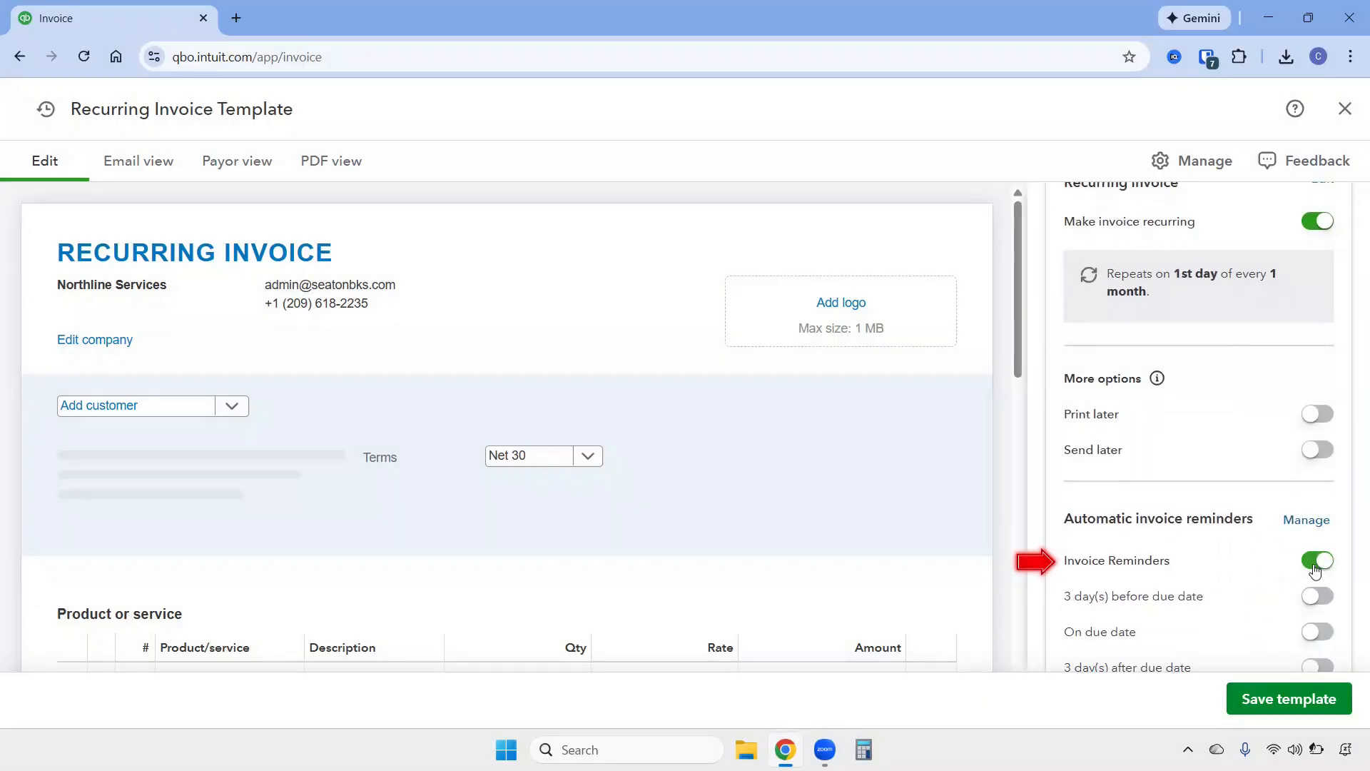